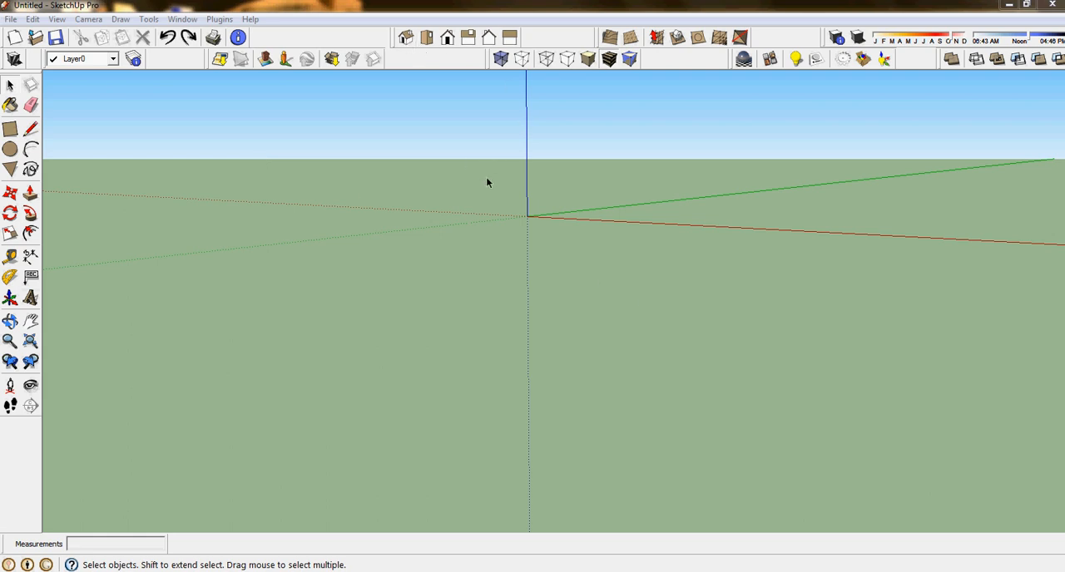
- Add a geo-location for mount fugi, selecting and grabbing a map region around the whole crater and its slopes
left_click(11, 19)
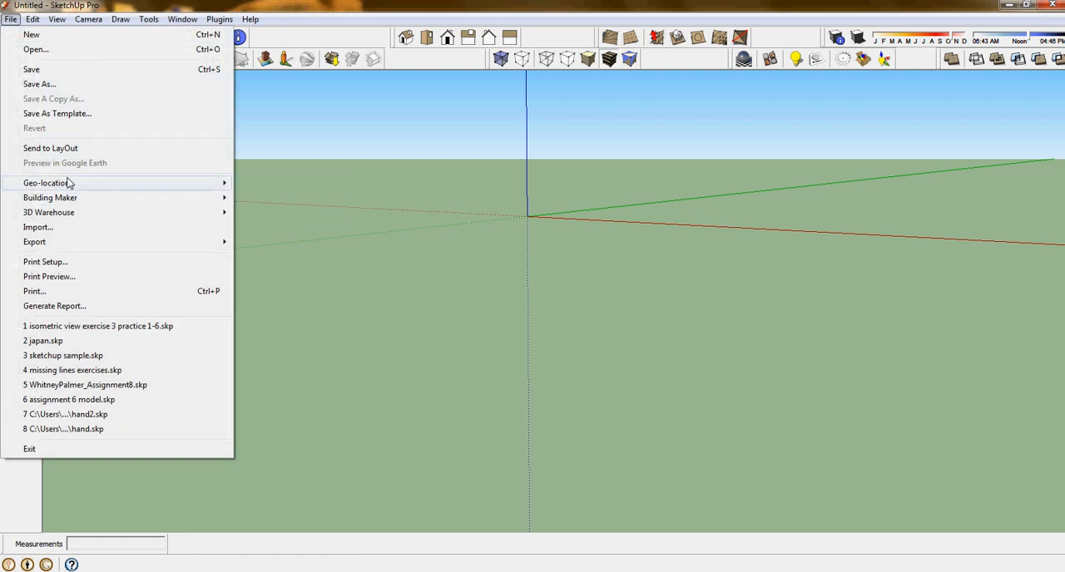
mouse_move(68, 184)
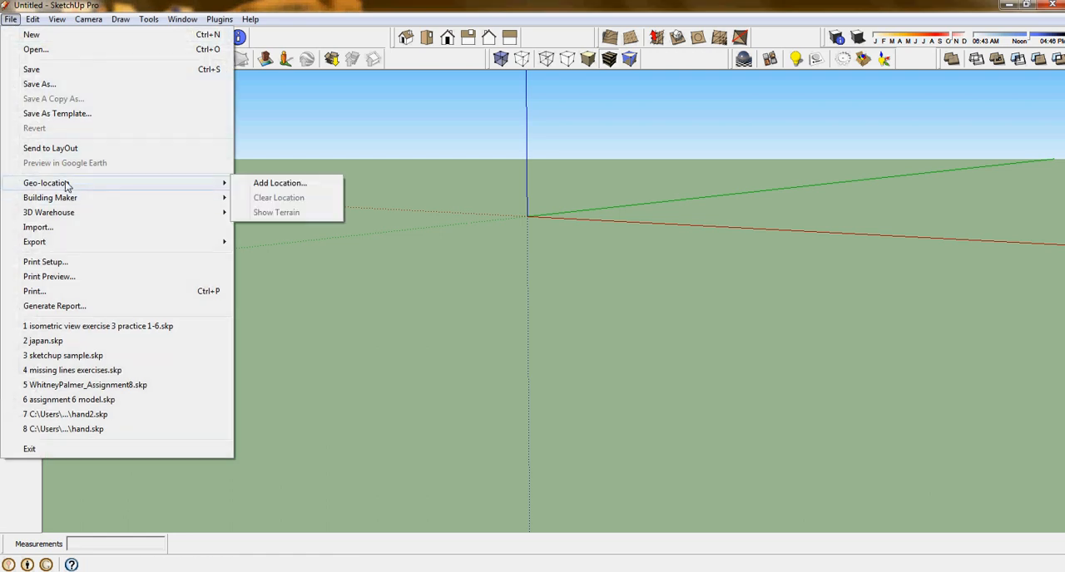
left_click(269, 186)
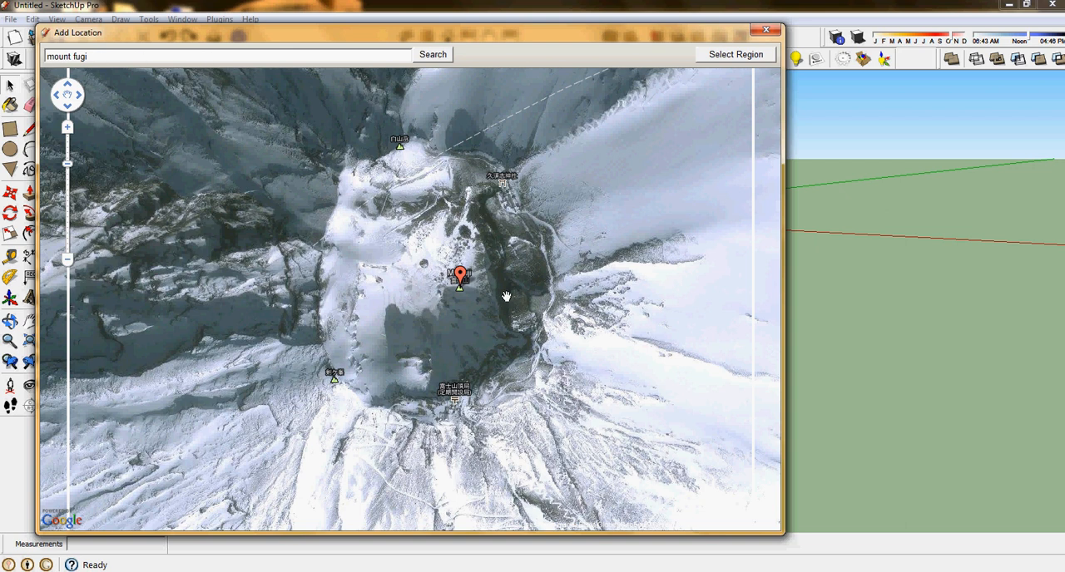
scroll(505, 302, "down", 1)
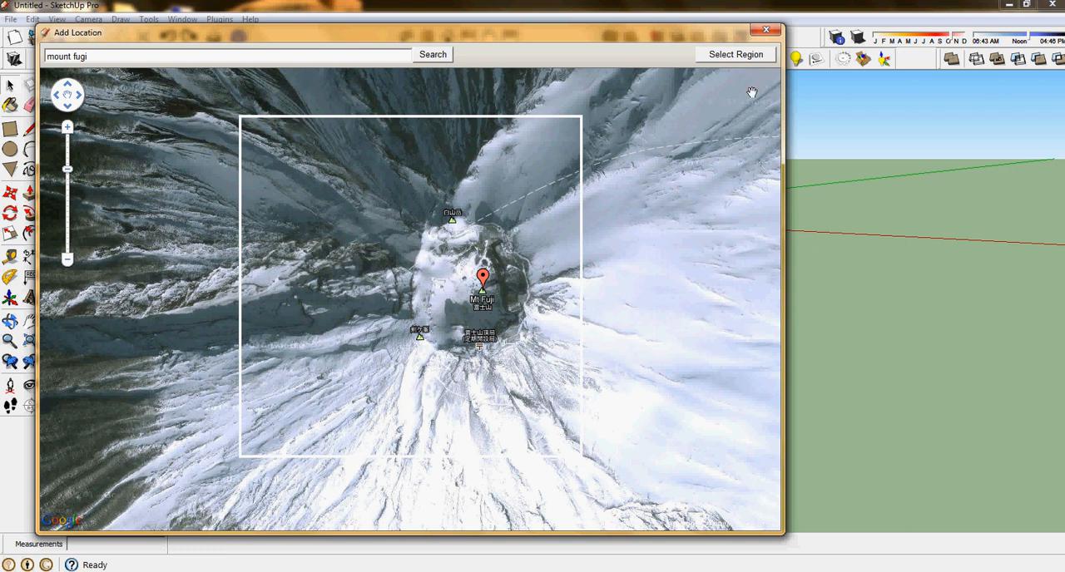
left_click(729, 57)
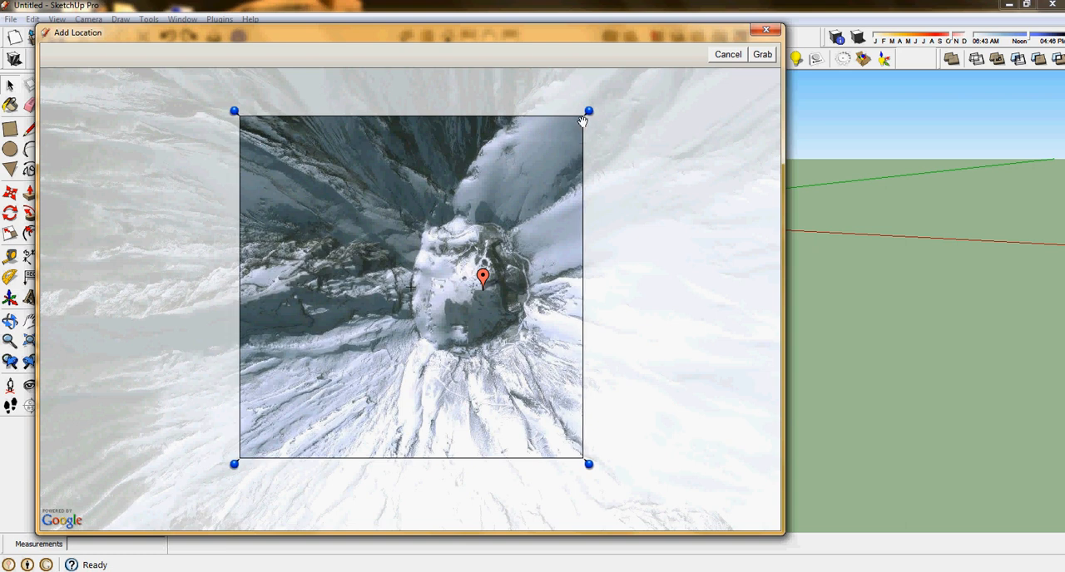
left_click_drag(582, 126, 634, 125)
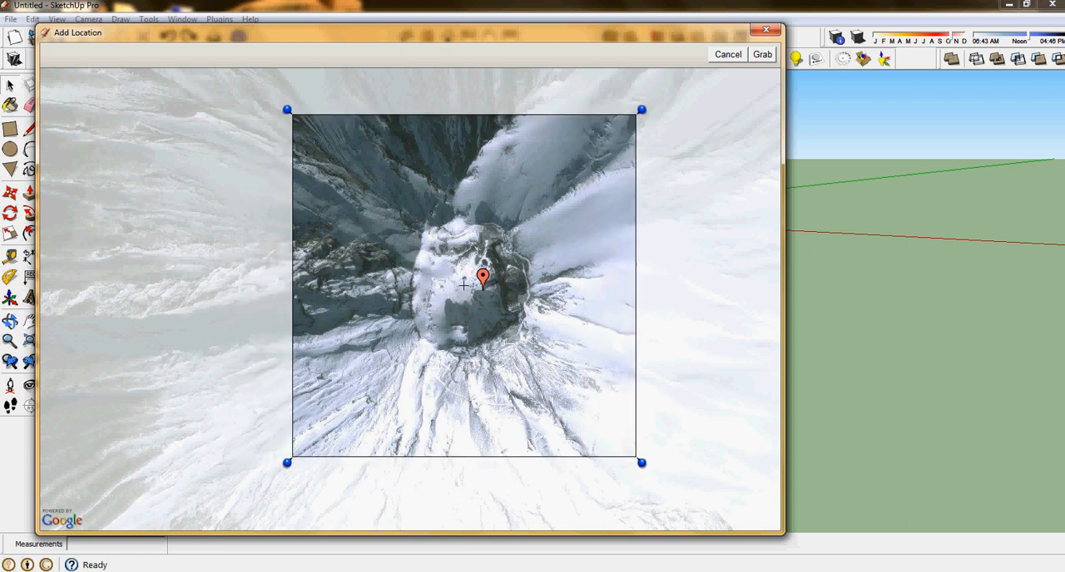
left_click(762, 54)
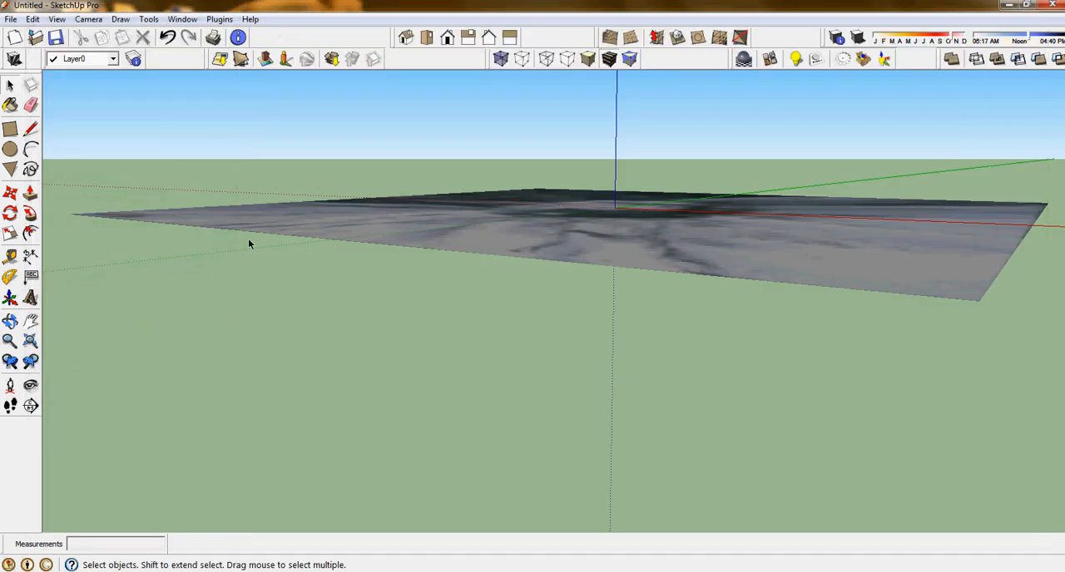
- Unlock the grabbed Google Earth image and switch it from flat imagery to 3D terrain
left_click(433, 242)
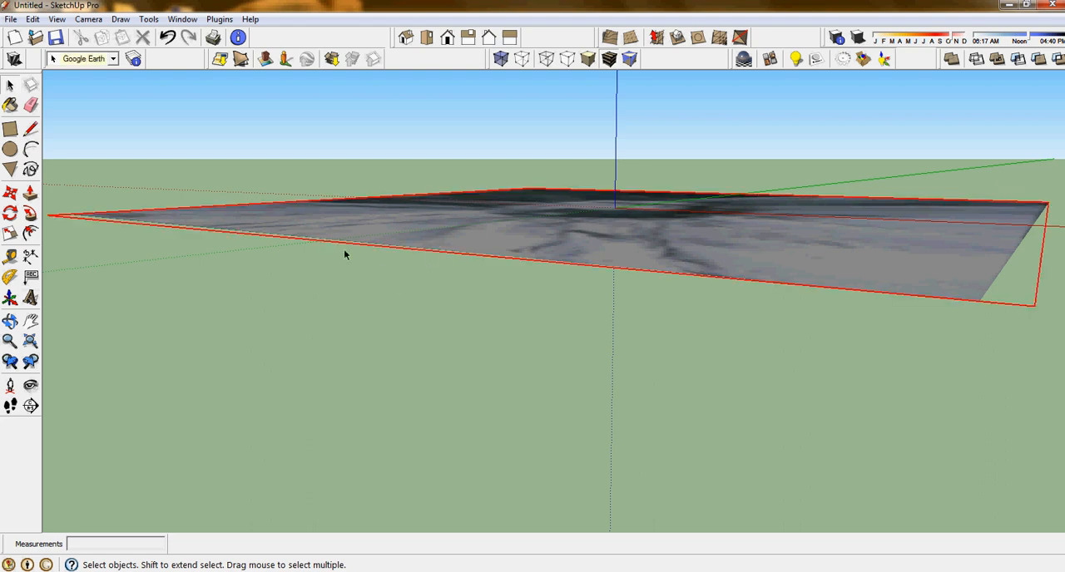
right_click(365, 226)
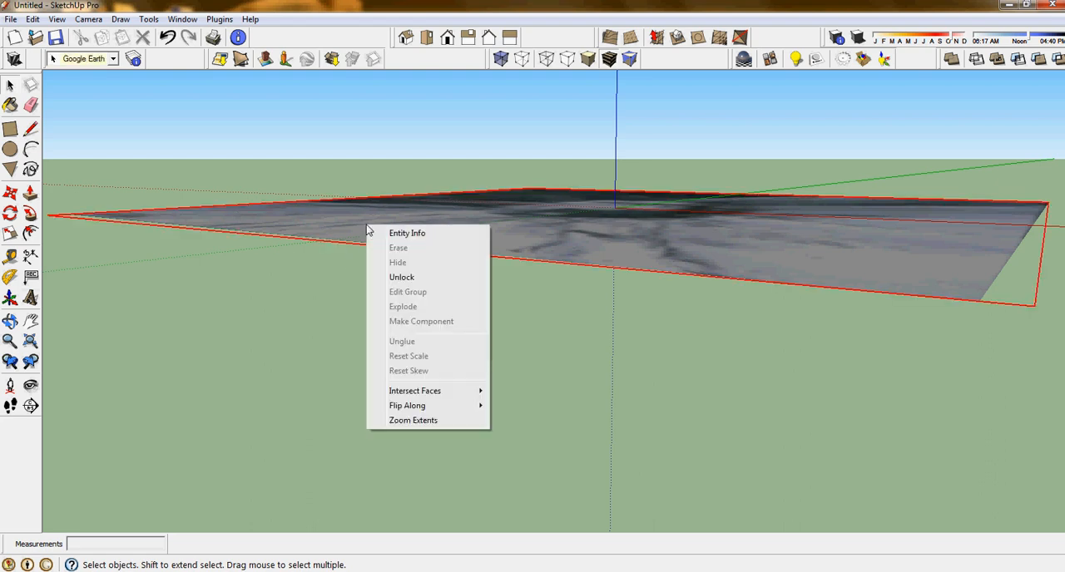
left_click(402, 277)
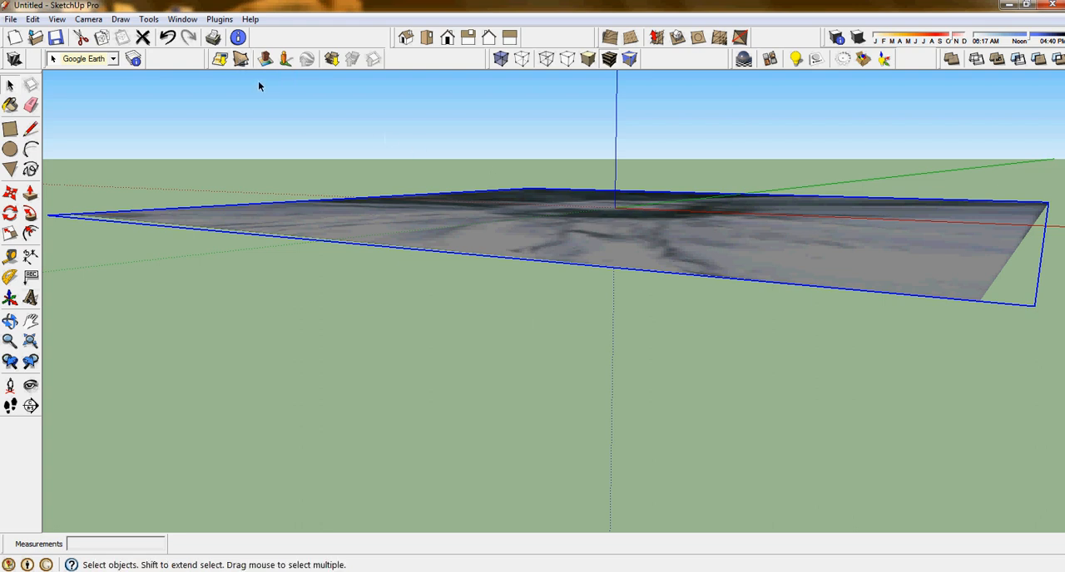
left_click(242, 58)
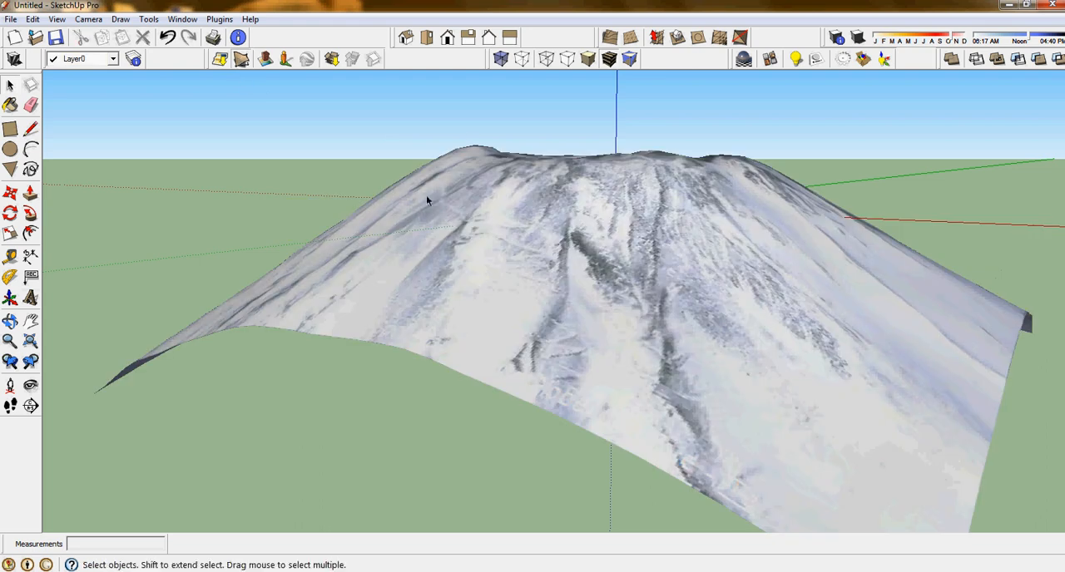
scroll(571, 233, "down", 3)
scroll(603, 247, "up", 2)
middle_click_drag(642, 268, 828, 498)
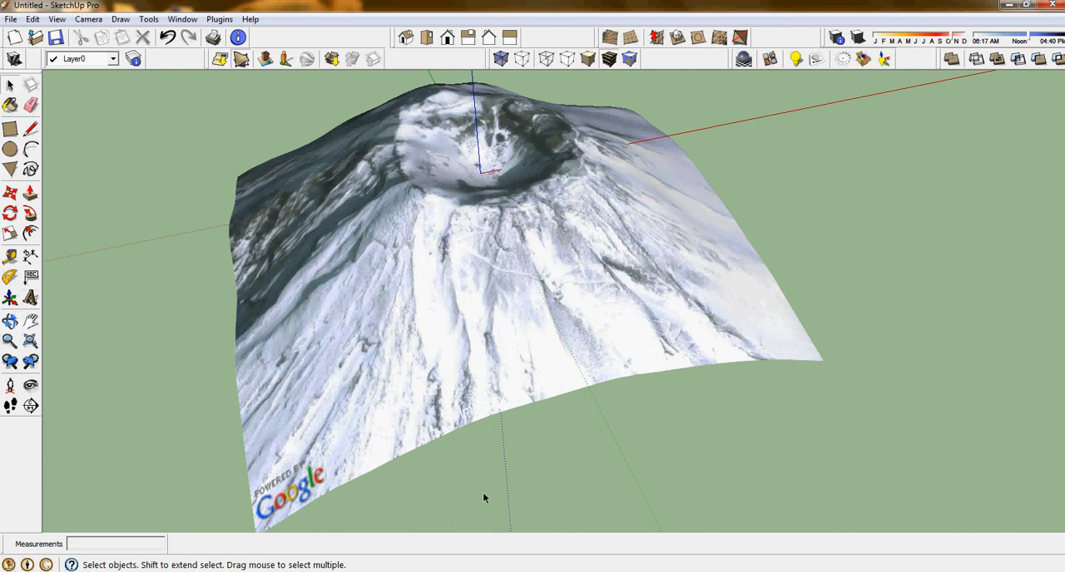
- Set up a 3D model export as an AutoCAD DWG file named mt fugi, saved to the Desktop
left_click(11, 19)
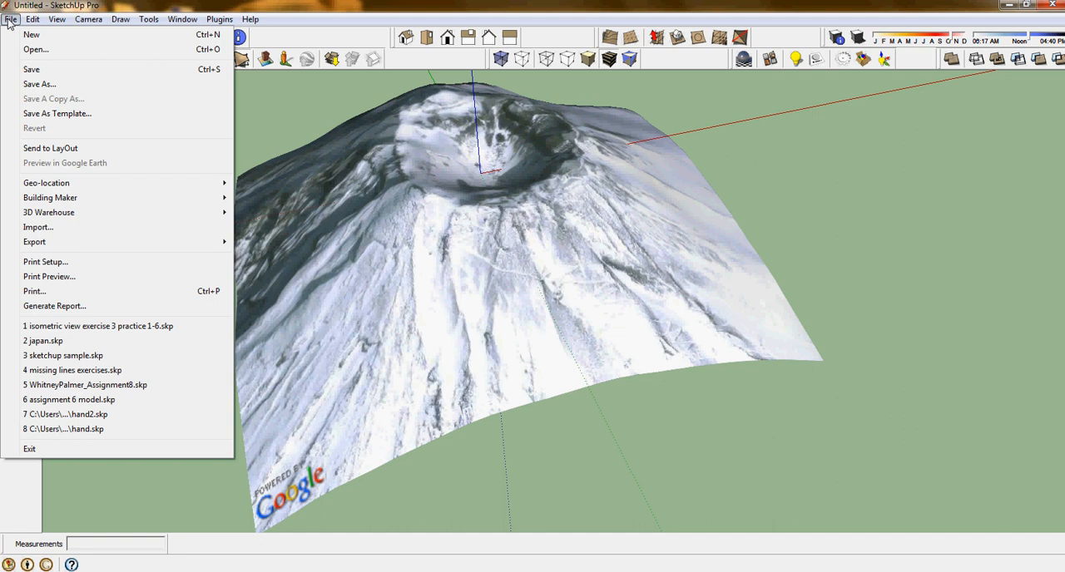
mouse_move(69, 242)
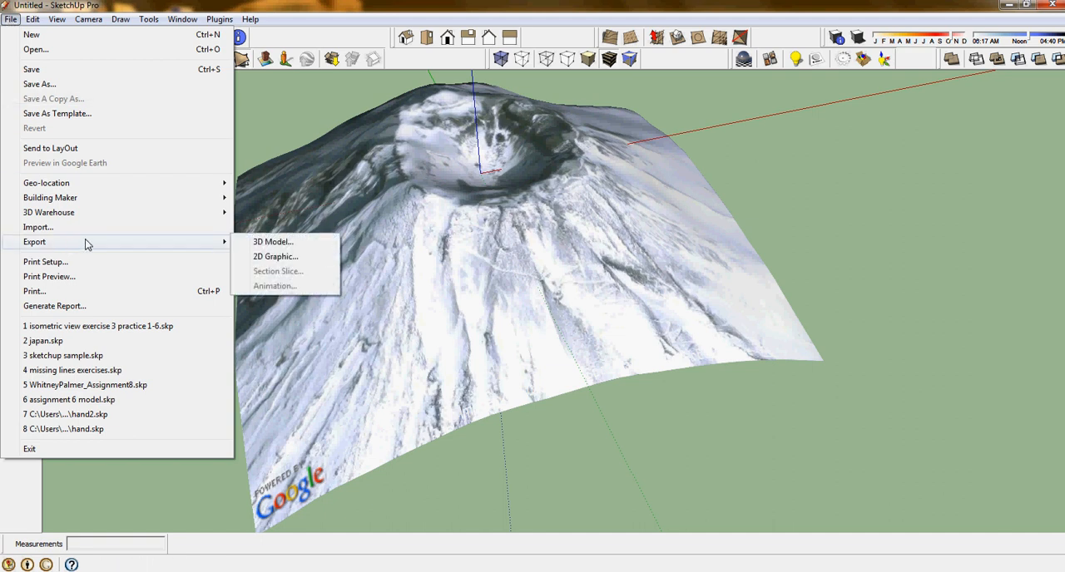
left_click(275, 242)
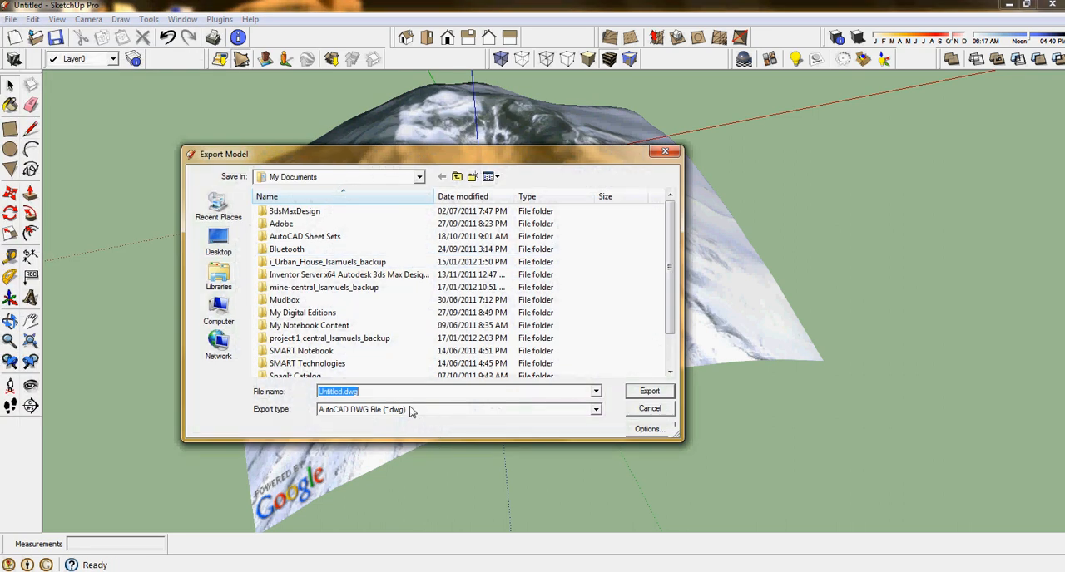
left_click(418, 412)
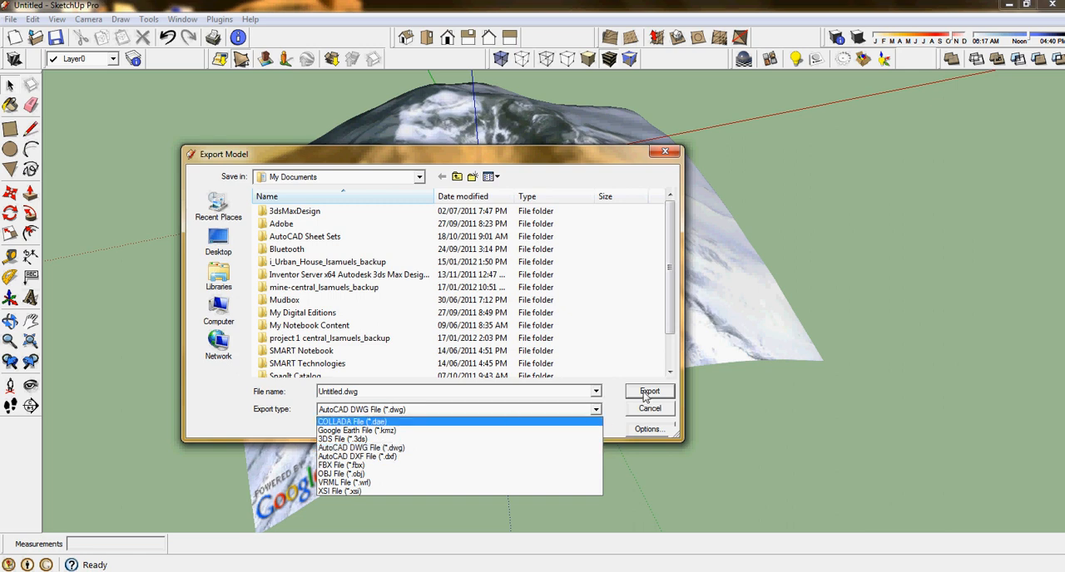
left_click(571, 390)
left_click(408, 392)
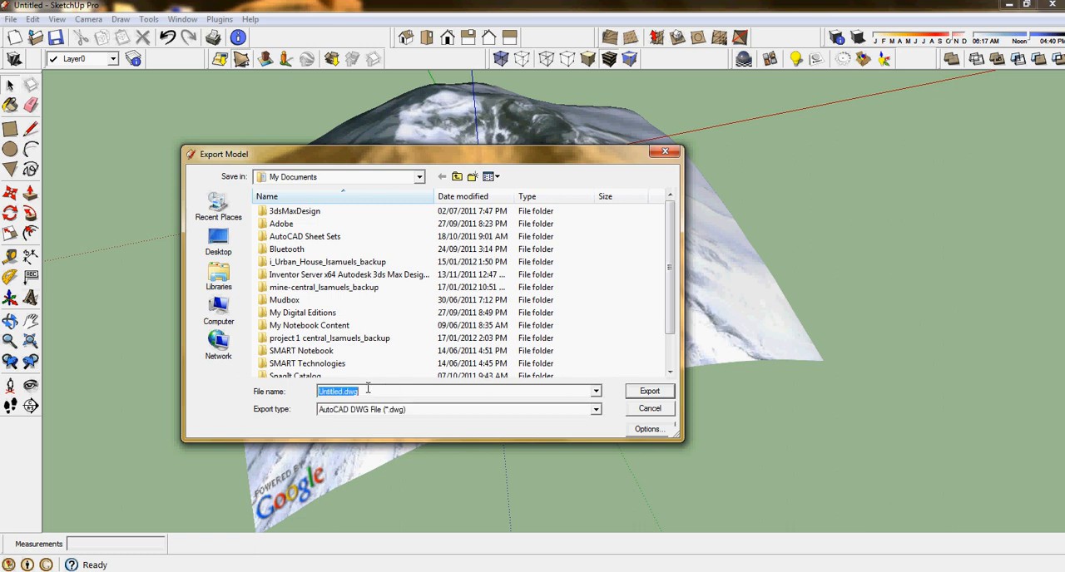
type("mt fugi")
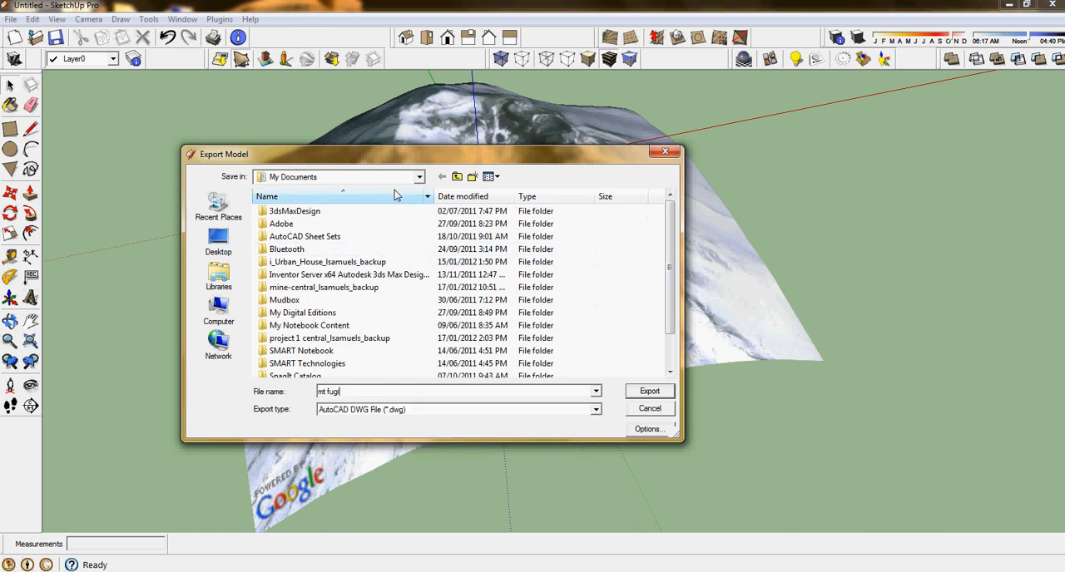
left_click(333, 177)
left_click(281, 202)
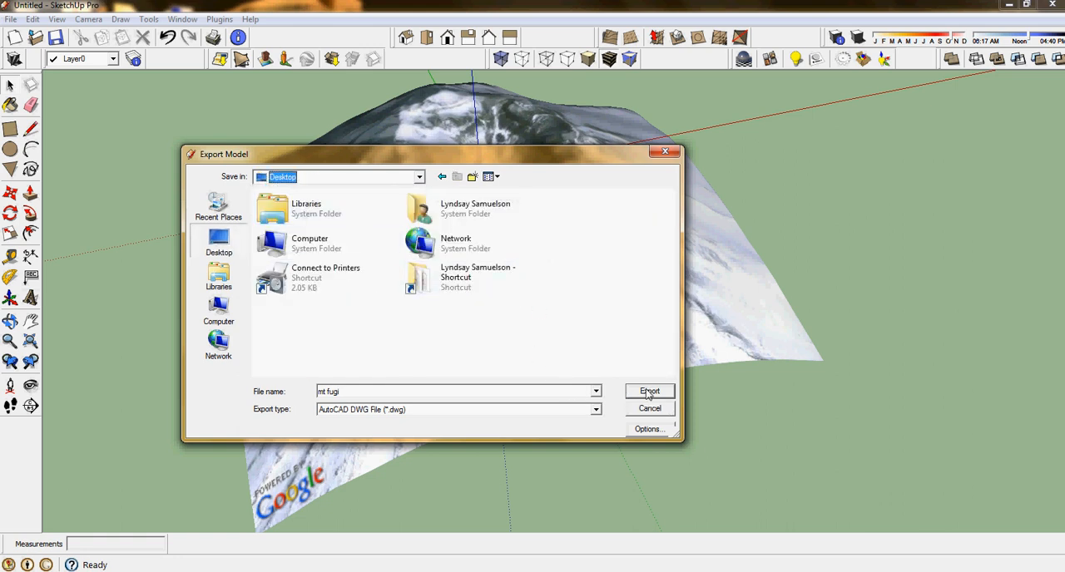
- Accept the AutoCAD 2007 export options with faces, edges, dimensions and text, and export the DWG file
left_click(648, 430)
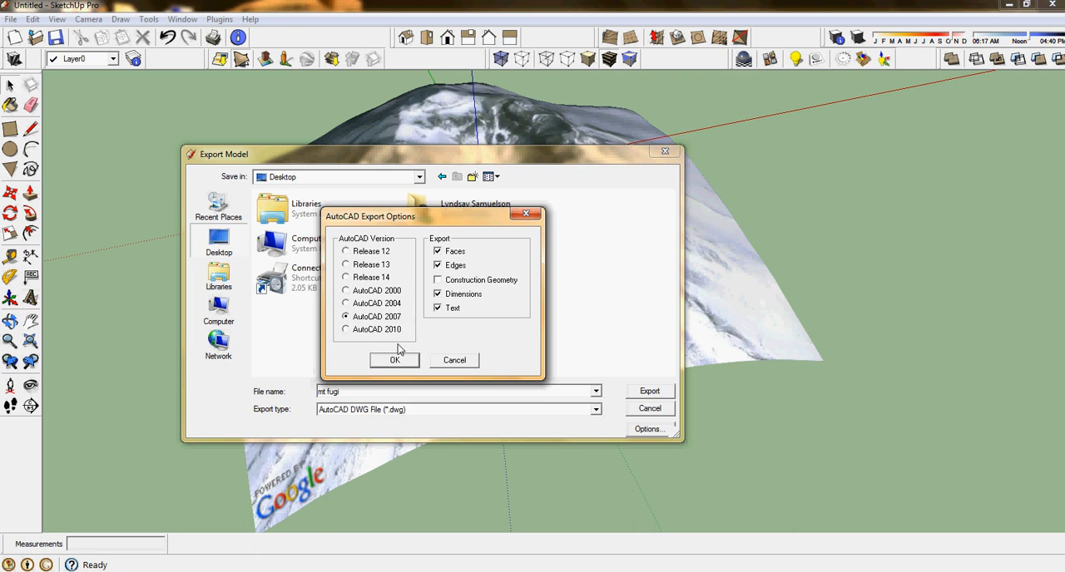
left_click(385, 366)
left_click(648, 390)
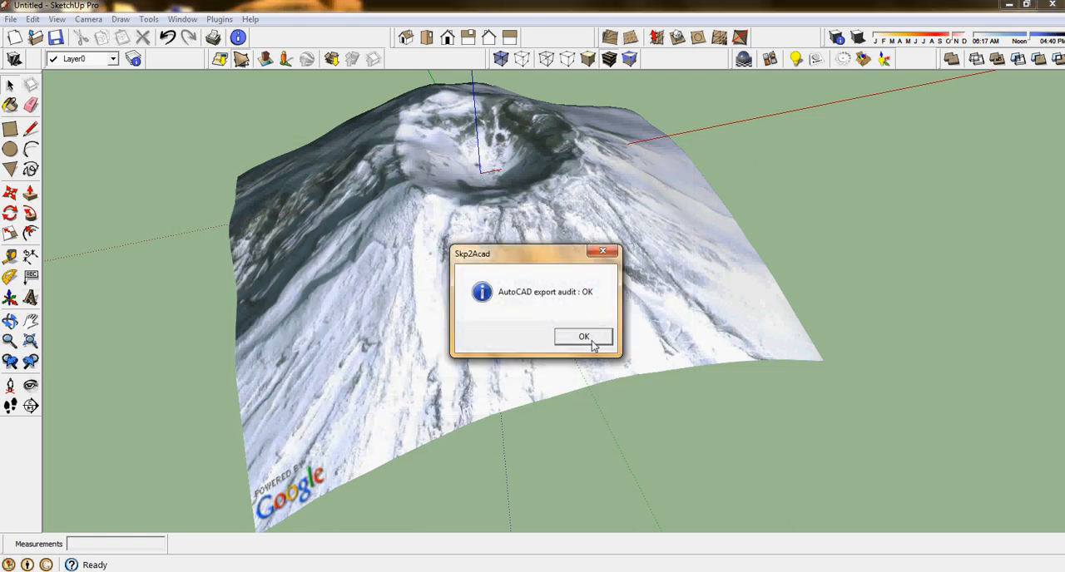
left_click(589, 339)
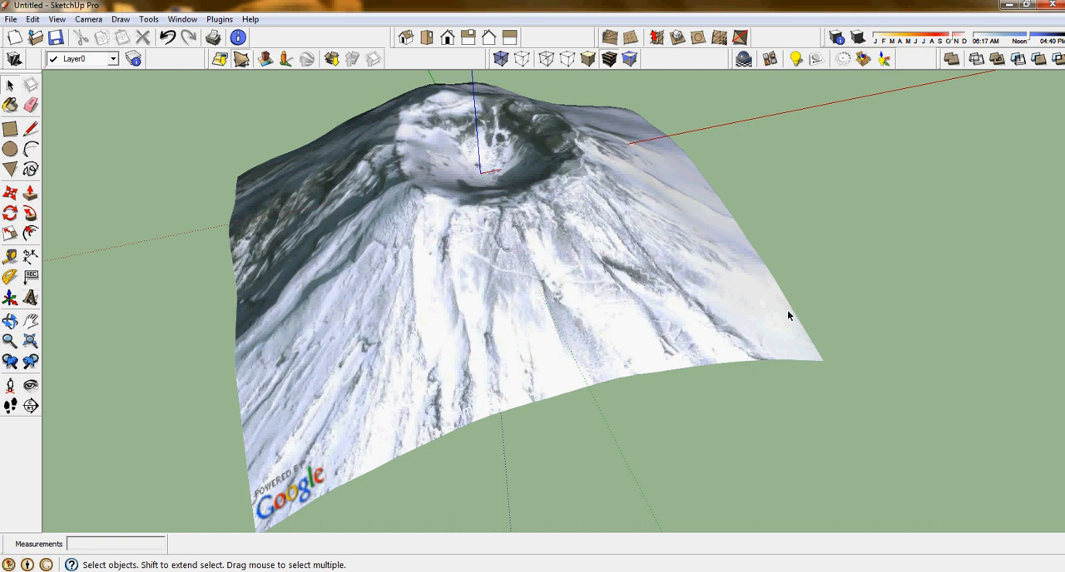
- Switch to Revit Architecture and start a CAD import in the Site floor plan
left_click(1008, 4)
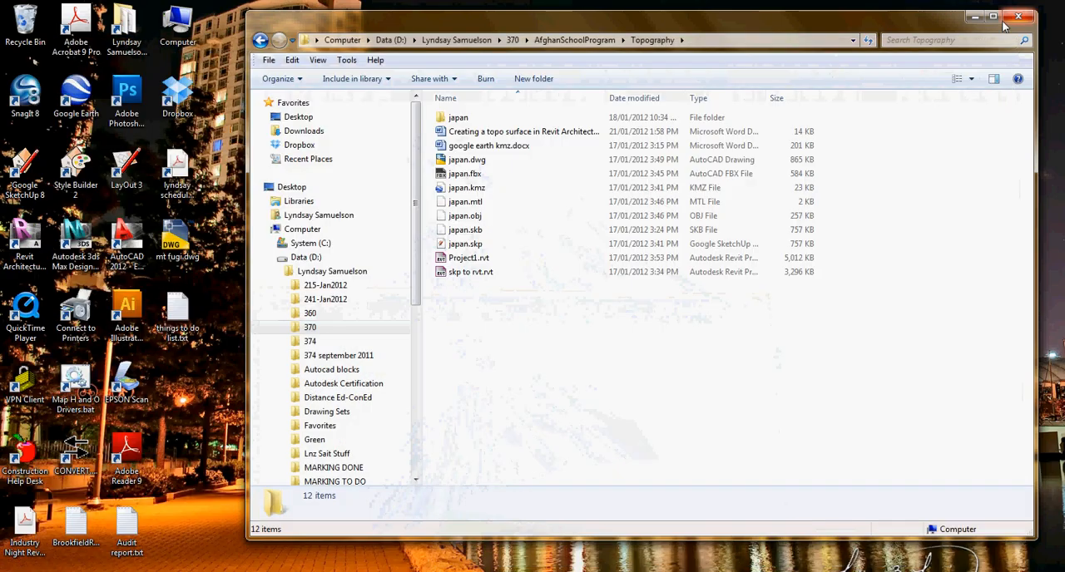
left_click(971, 17)
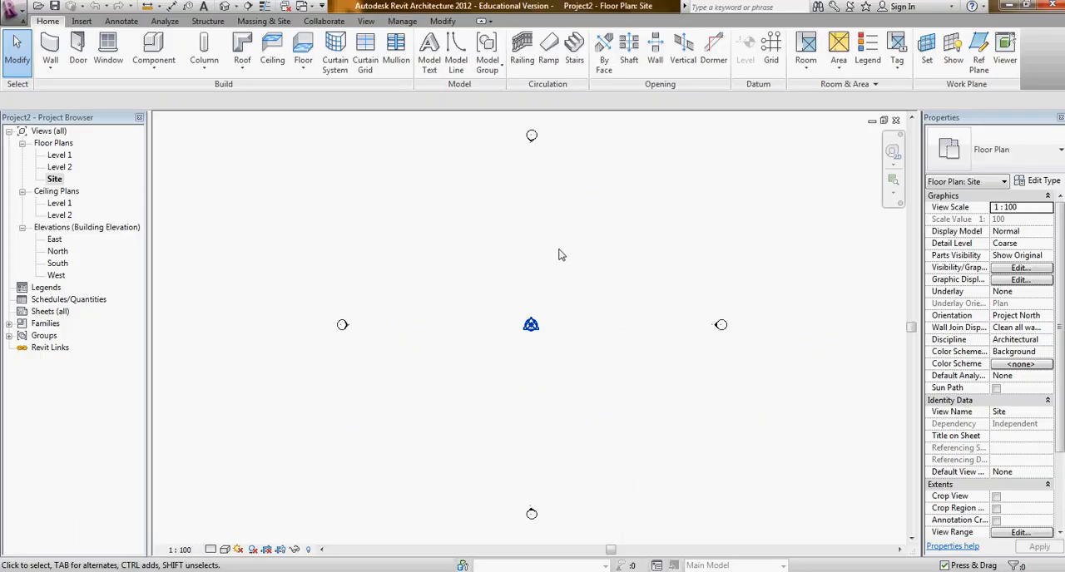
left_click(82, 21)
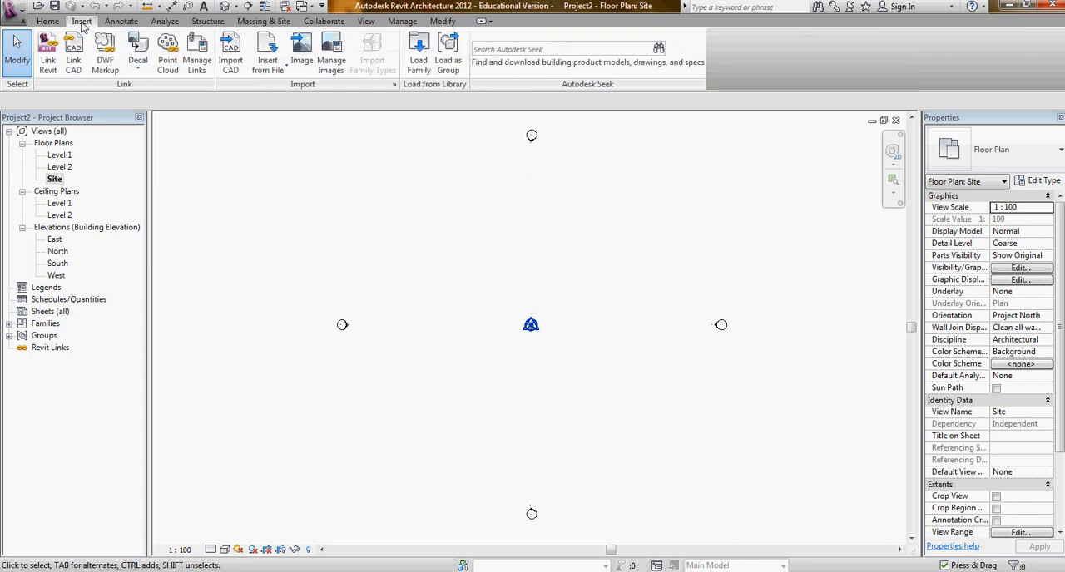
left_click(229, 46)
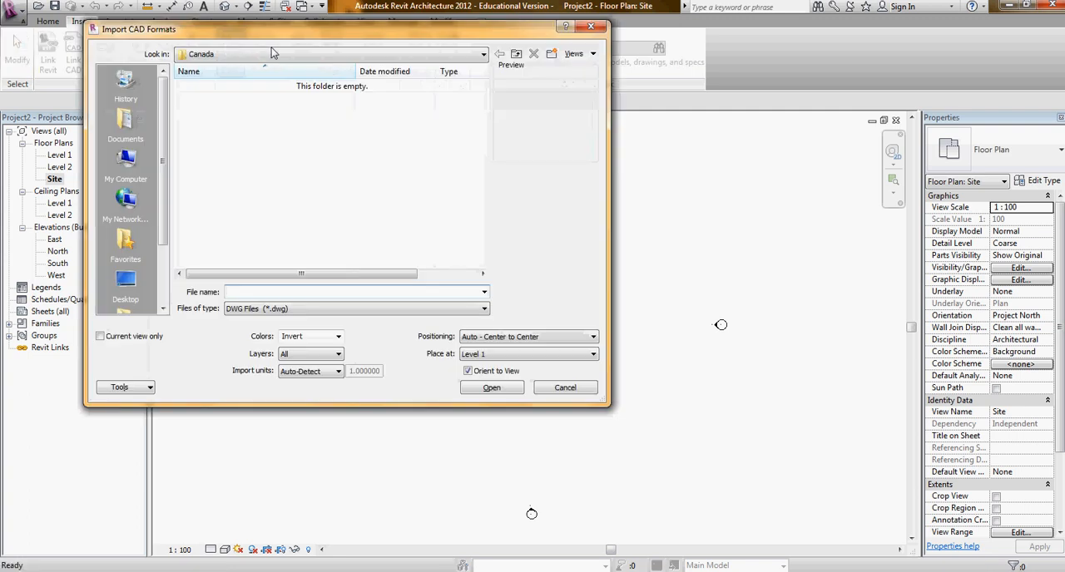
left_click_drag(308, 39, 462, 117)
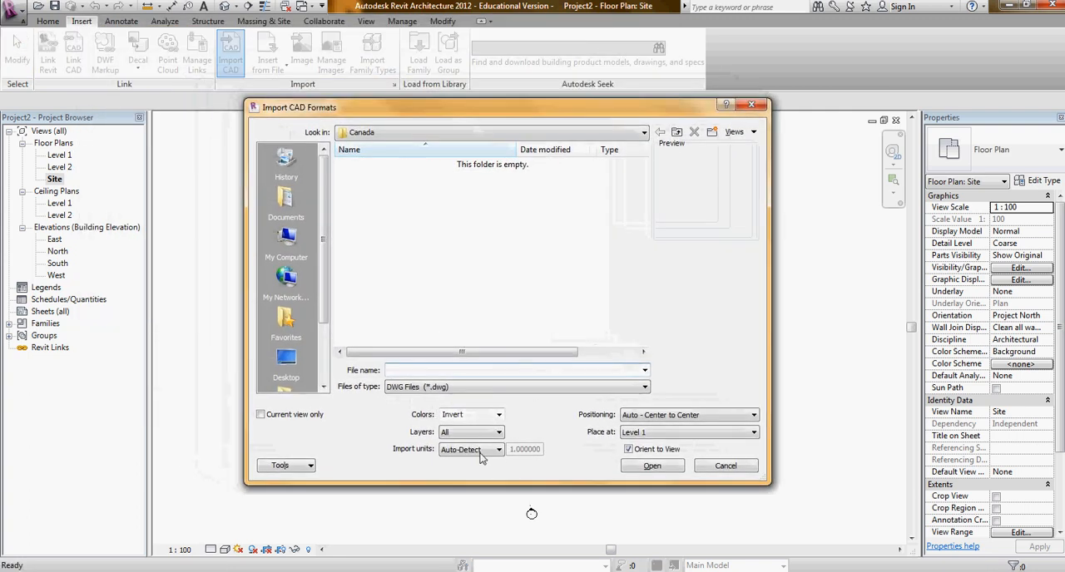
- Import the DWG file mt fugi.dwg from the Desktop, positioned Auto - Center to Center at Level 1
left_click(493, 388)
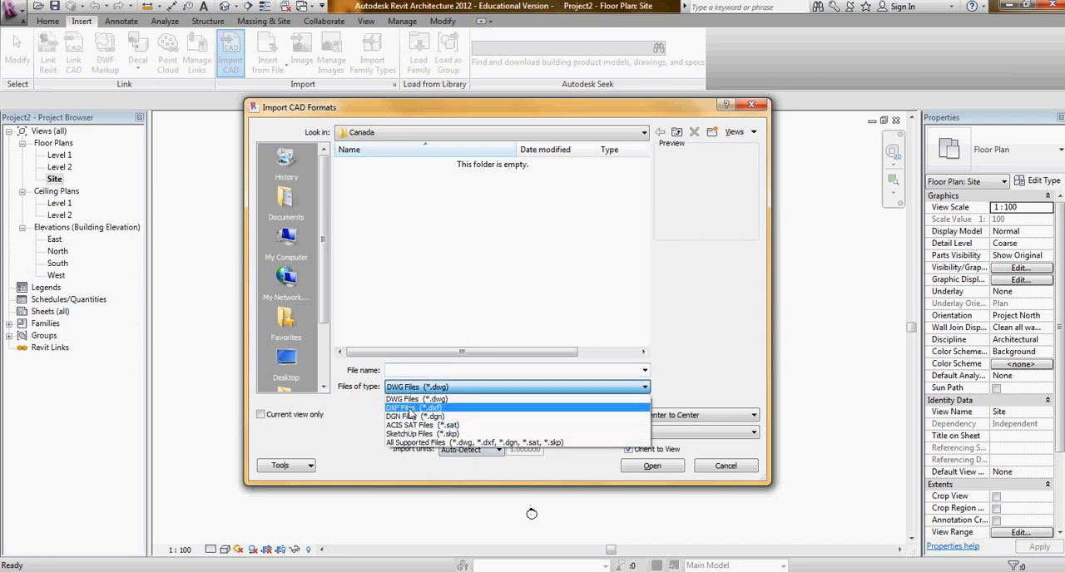
left_click(471, 389)
left_click(513, 133)
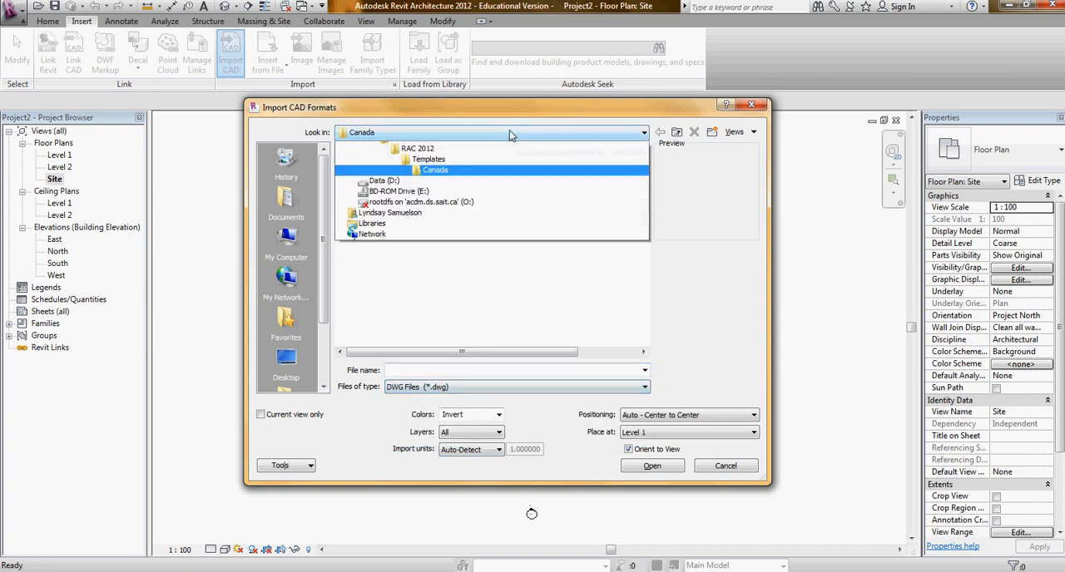
left_click(371, 145)
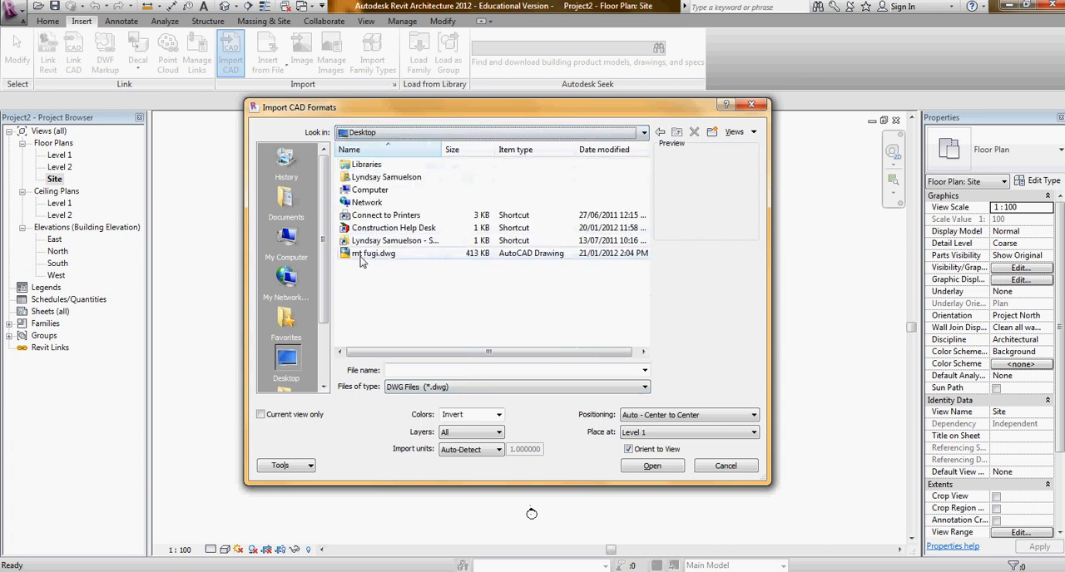
left_click(366, 255)
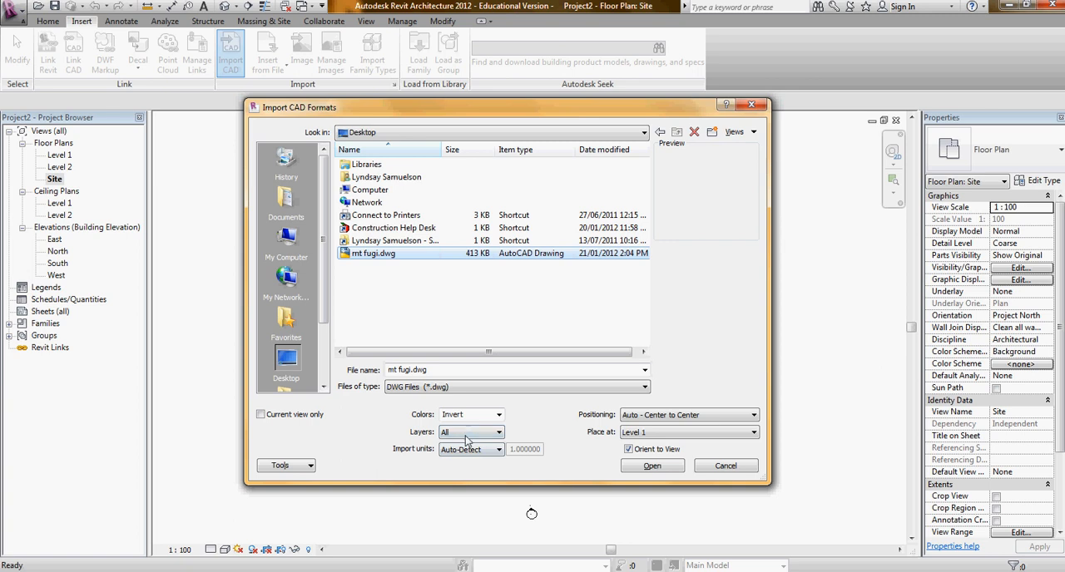
left_click(652, 467)
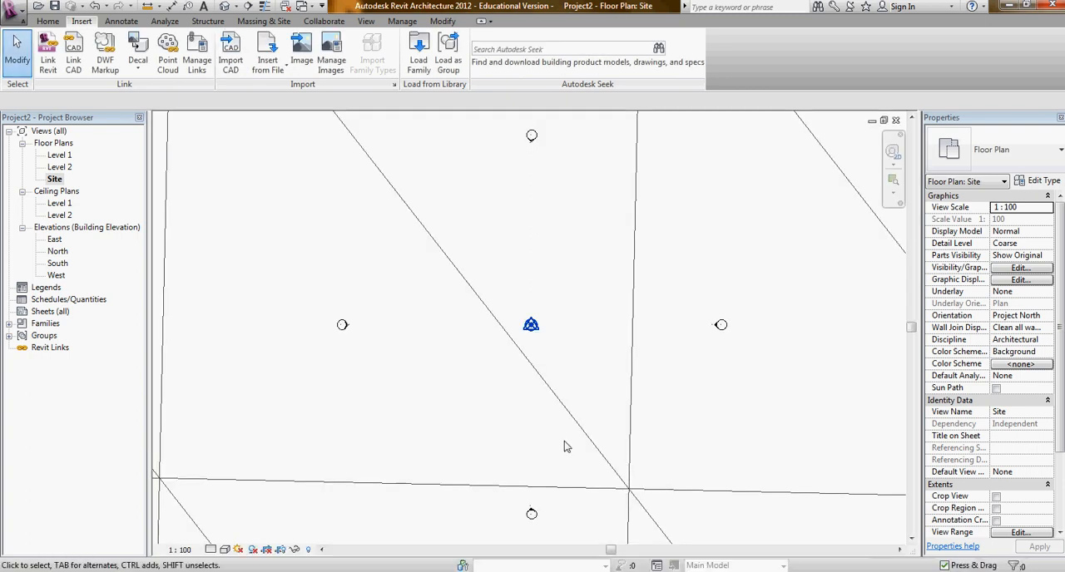
- Fit the imported terrain mesh in the Site plan and open the default 3D view
key("z")
key("f")
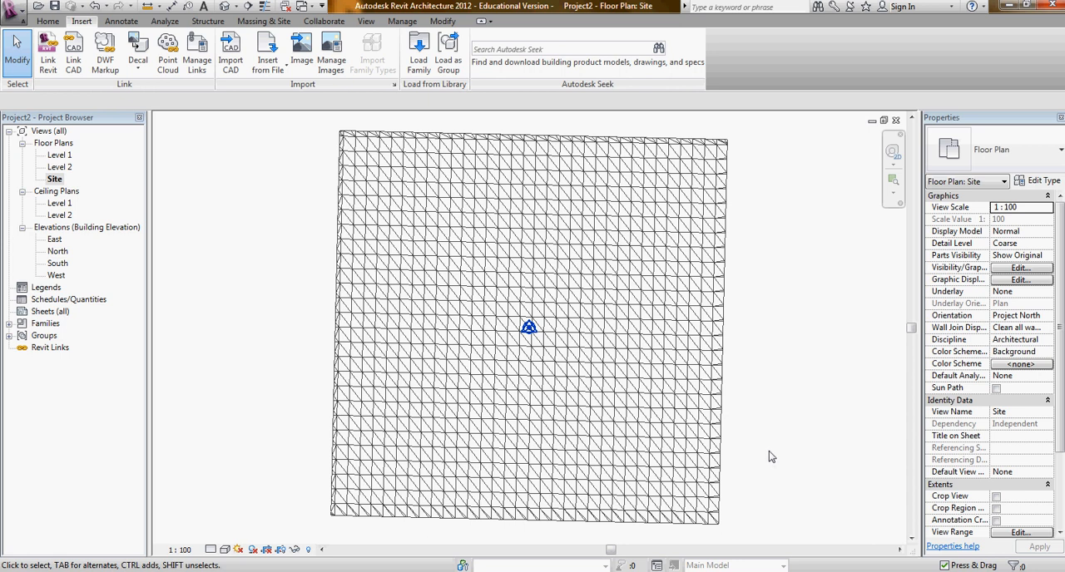
mouse_move(771, 482)
middle_mouse_down()
mouse_move(692, 452)
mouse_move(741, 489)
mouse_move(756, 471)
middle_mouse_up()
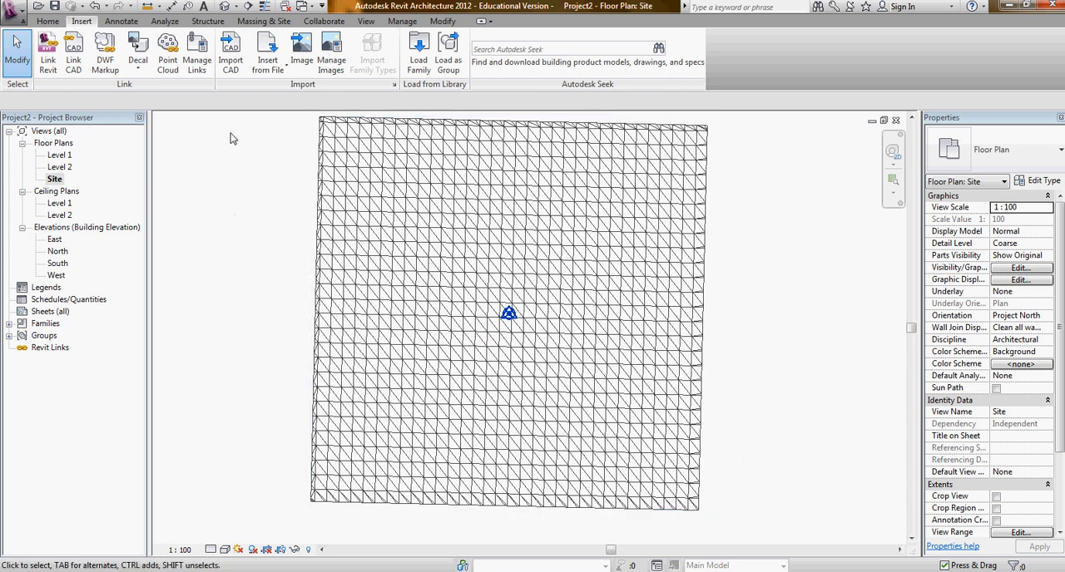
left_click(224, 7)
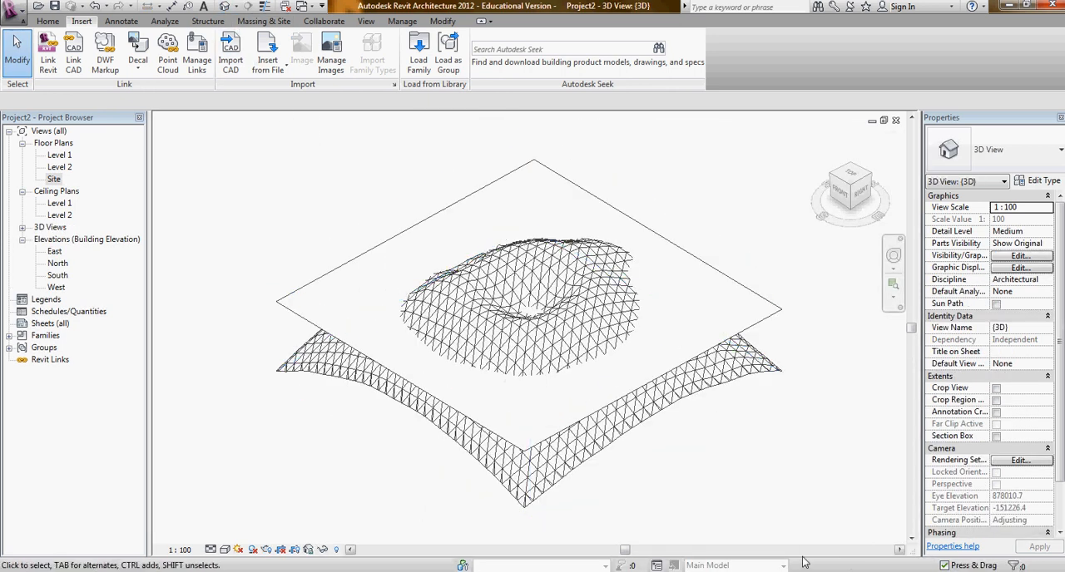
- Partially explode the imported mt fugi.dwg in the 3D view
middle_click_drag(642, 501, 732, 445, "shift")
left_click(586, 379)
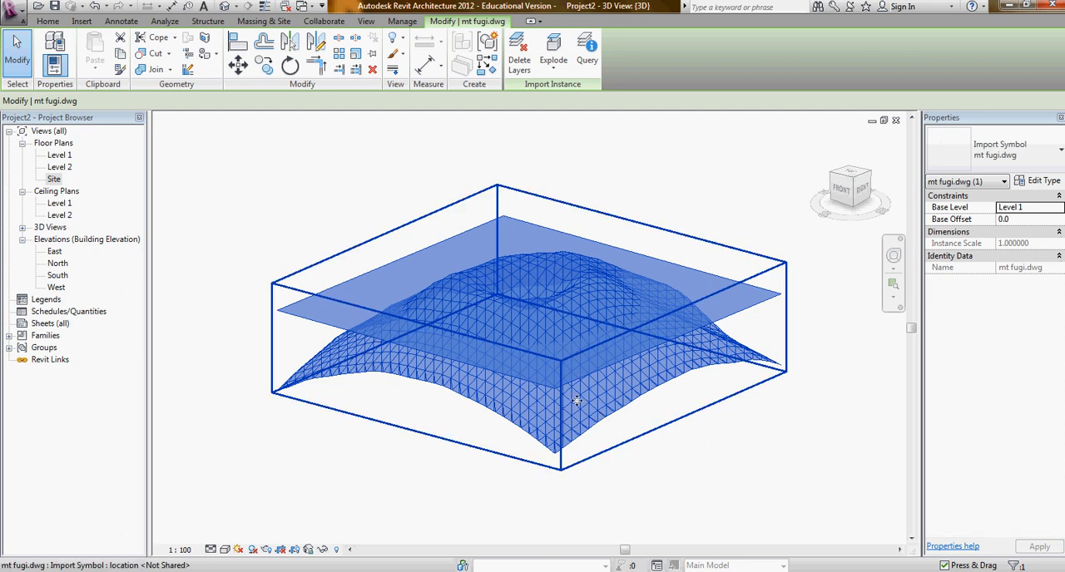
right_click(569, 390)
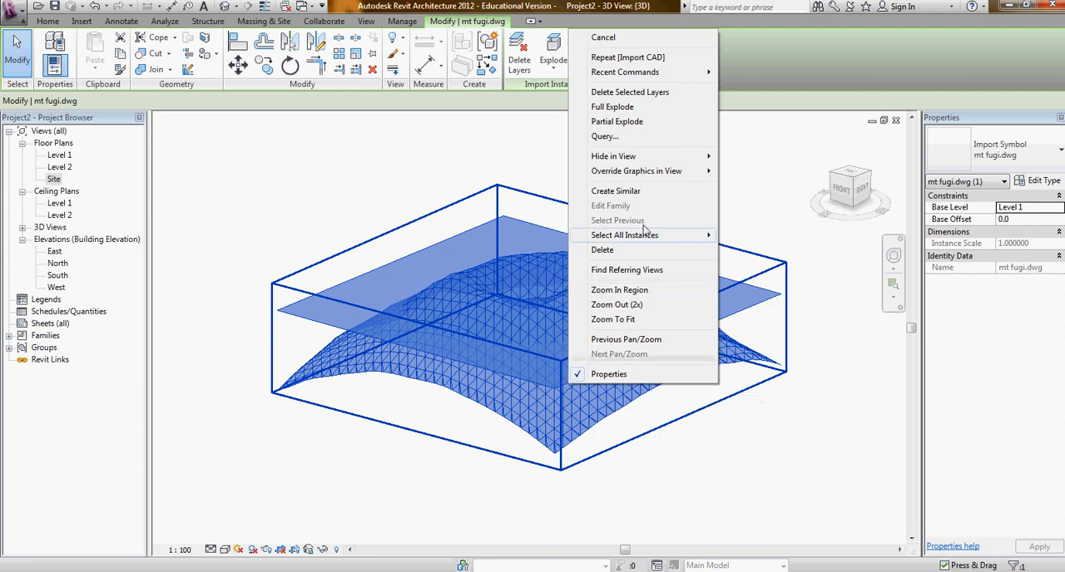
left_click(622, 122)
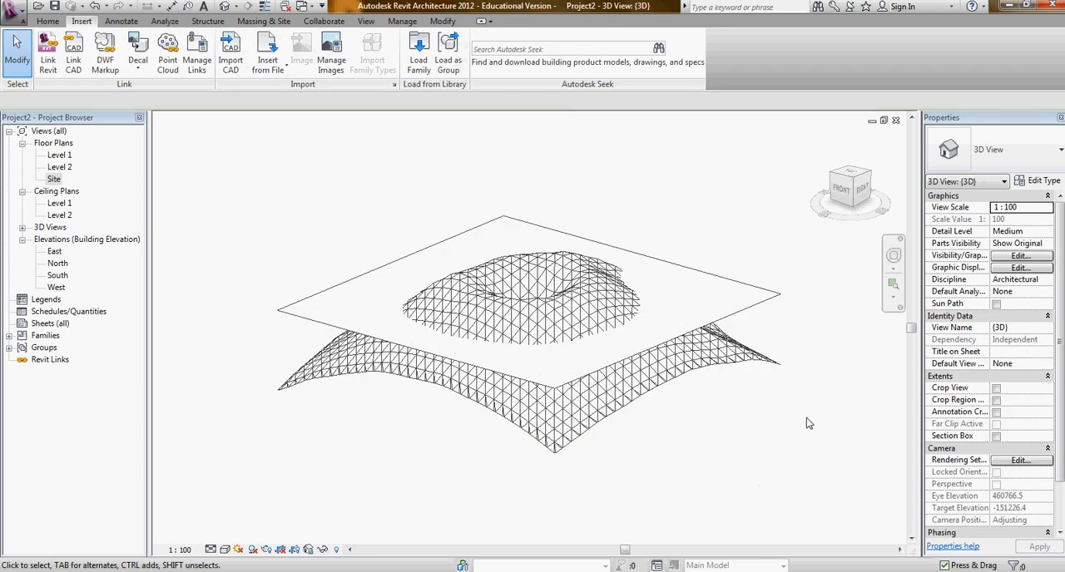
- Delete the flat Google Earth Snapshot plane from the exploded import and check the remaining terrain mesh
left_click(777, 298)
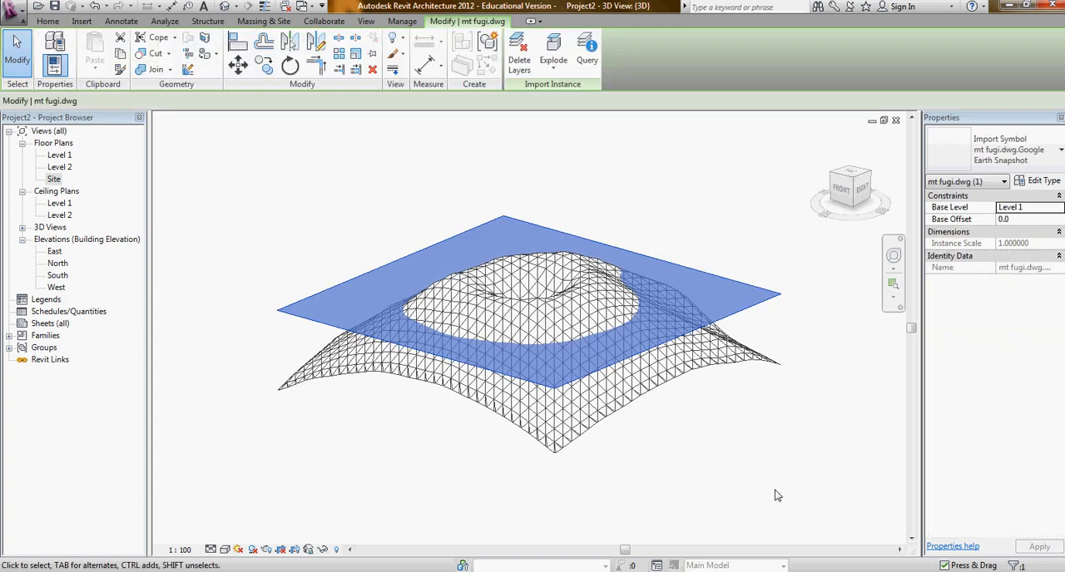
key("Delete")
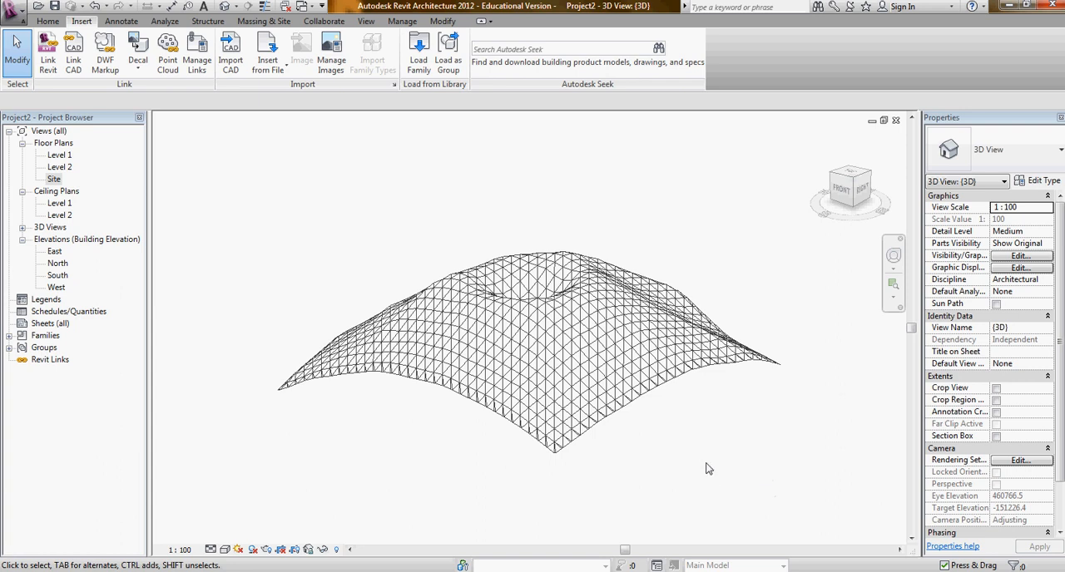
middle_click_drag(728, 454, 743, 431)
middle_click_drag(666, 468, 632, 492, "shift")
left_click(600, 394)
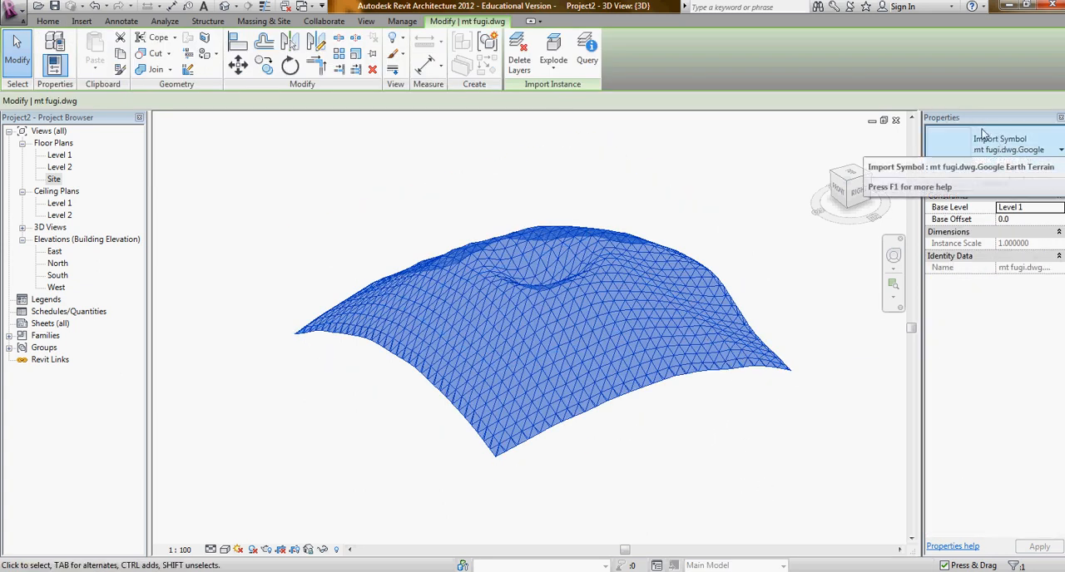
left_click(639, 488)
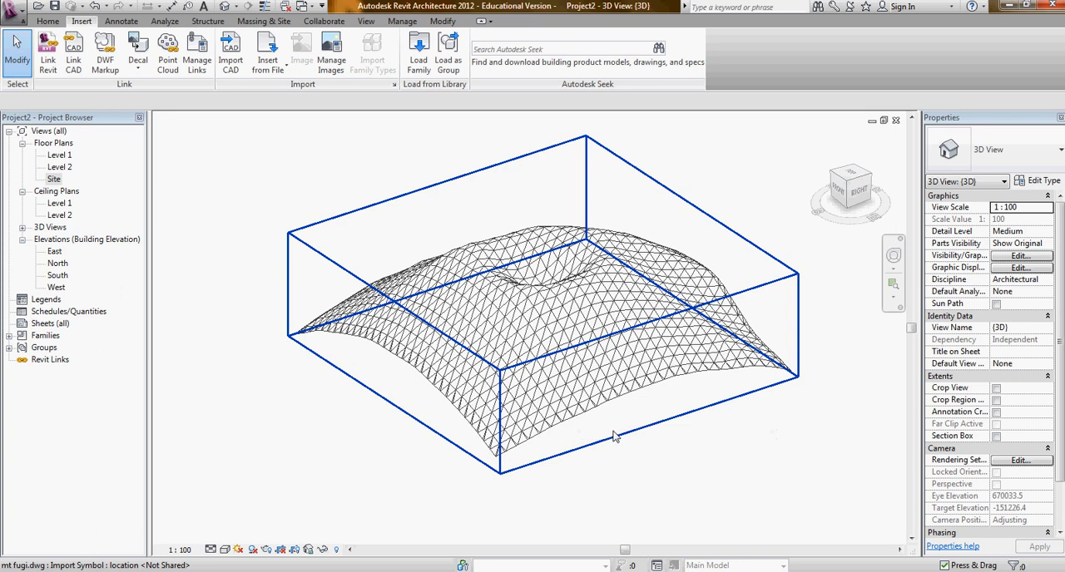
- Create a toposurface from the terrain import instance using layers 0, Google Earth Snapshot and Google Earth Terrain, and finish the surface
left_click(266, 21)
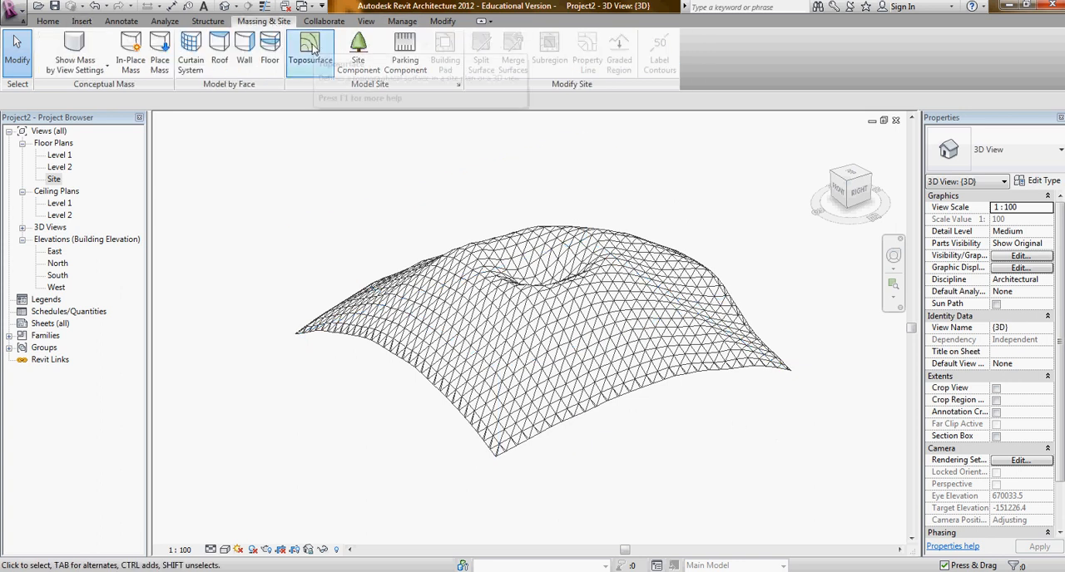
left_click(311, 48)
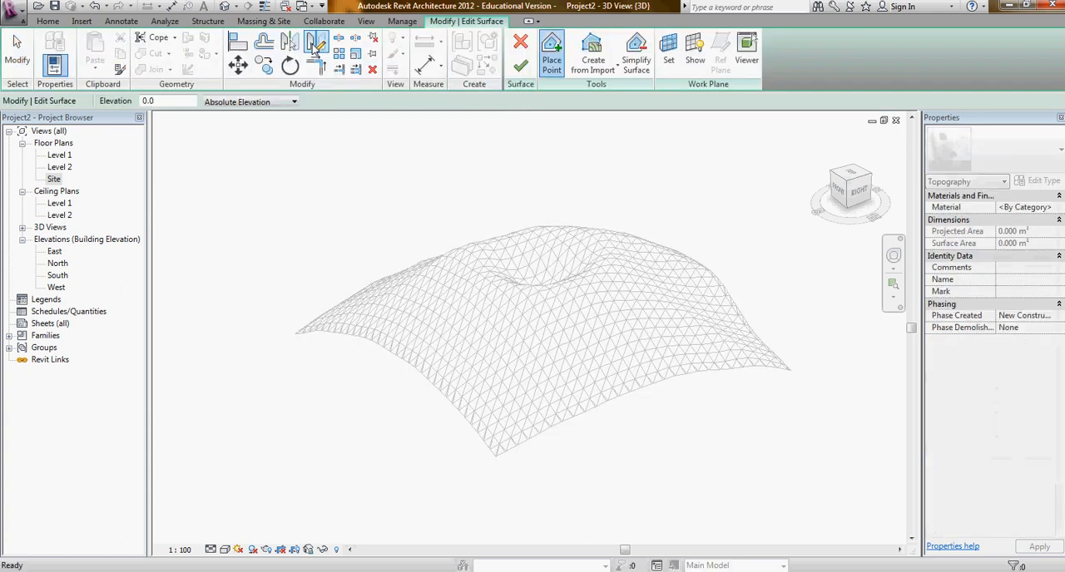
left_click(602, 74)
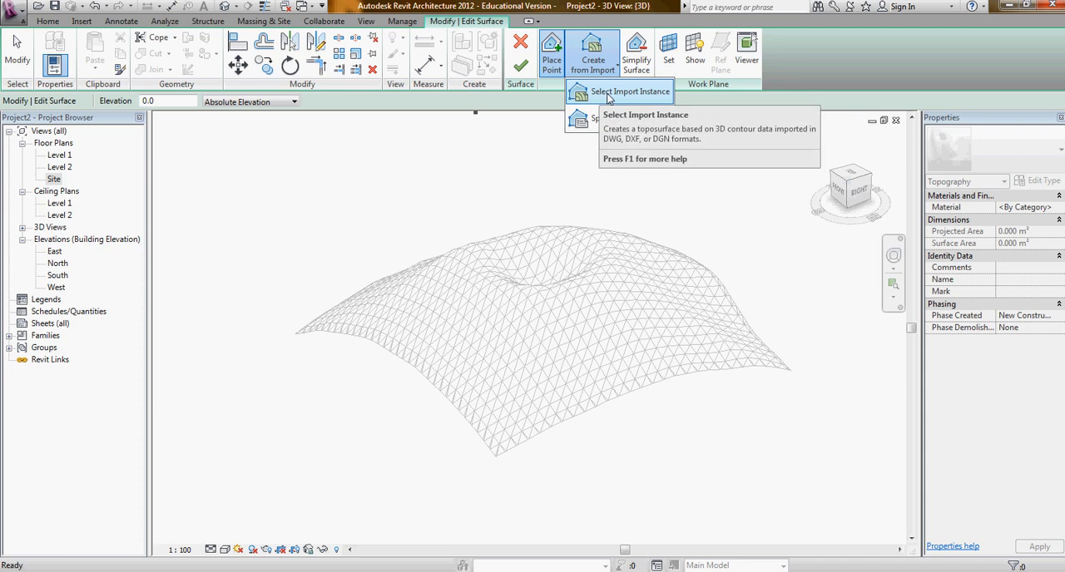
left_click(609, 95)
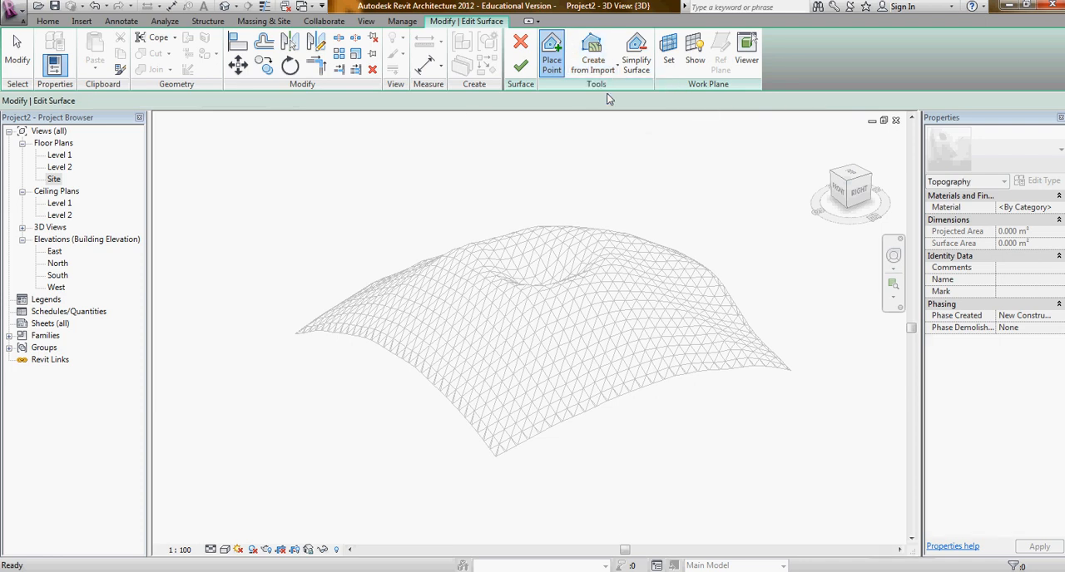
left_click(641, 285)
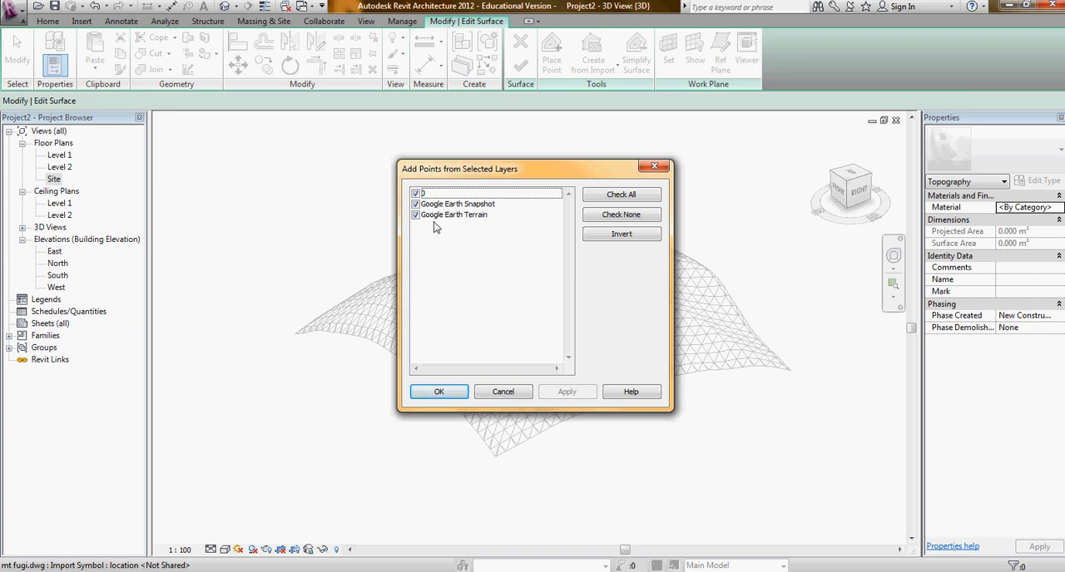
left_click(441, 393)
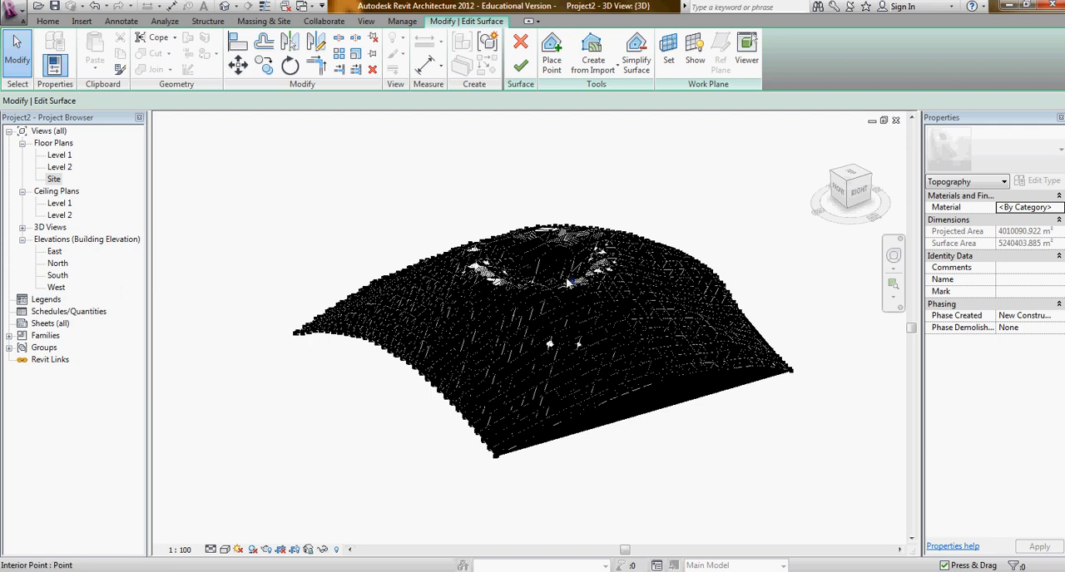
left_click(521, 67)
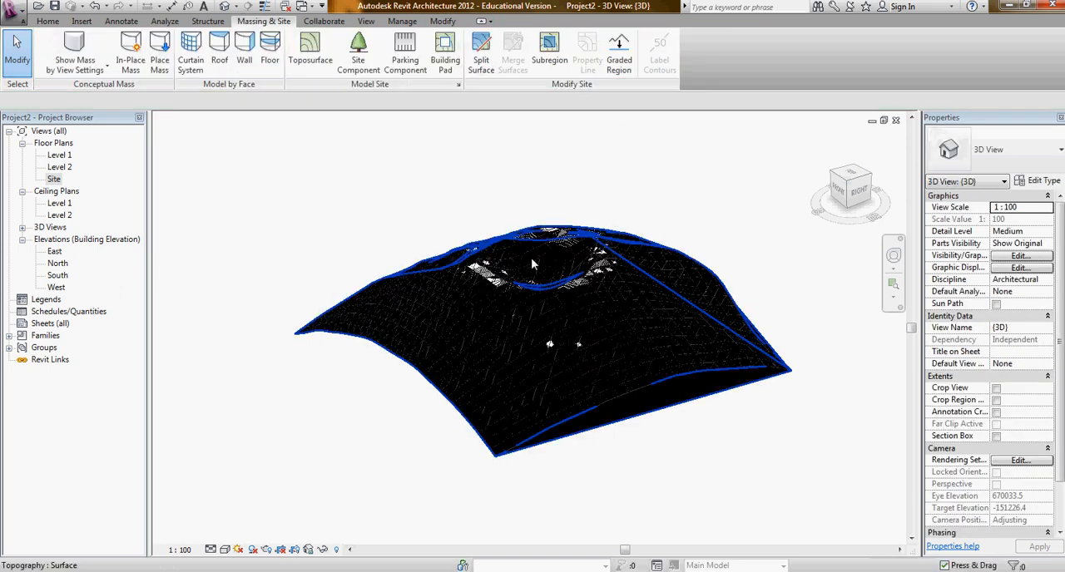
- Try the Coarse detail level on the 3D view, set it to Fine, and apply a shaded visual style
middle_click_drag(549, 294, 752, 468, "shift")
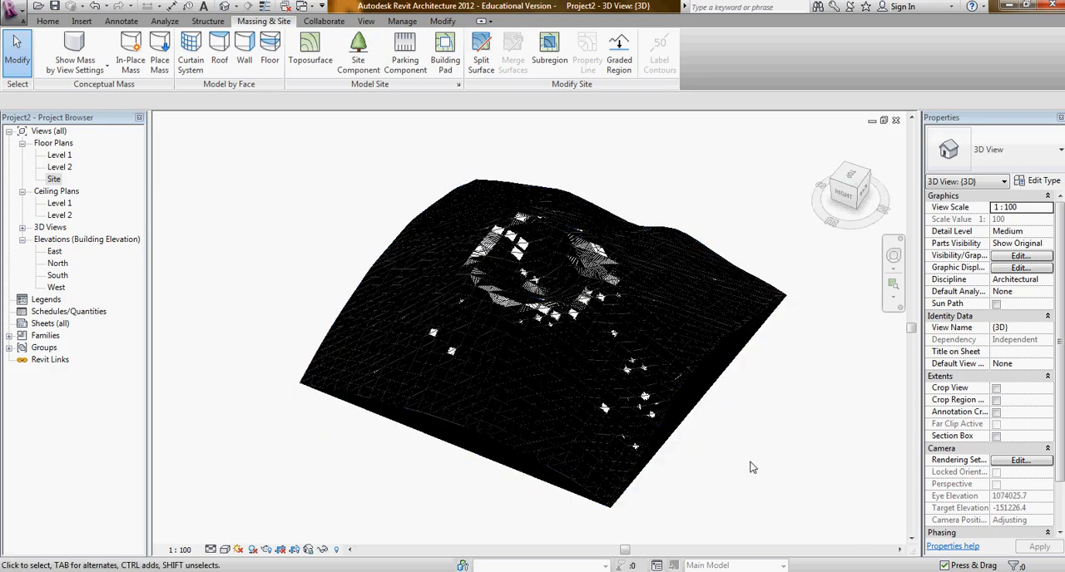
scroll(560, 379, "up", 5)
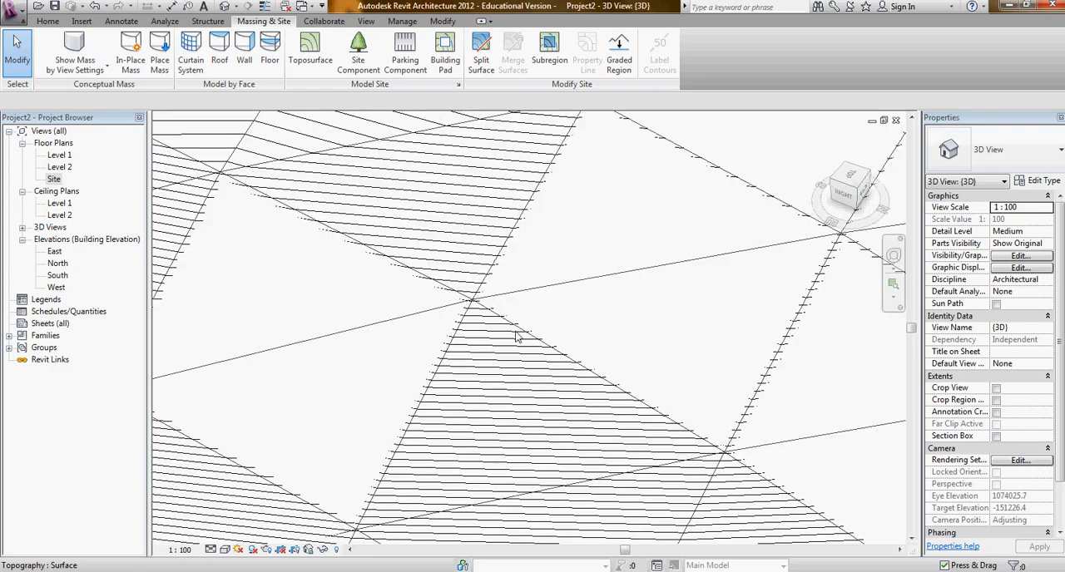
scroll(519, 323, "down", 8)
scroll(524, 379, "down", 5)
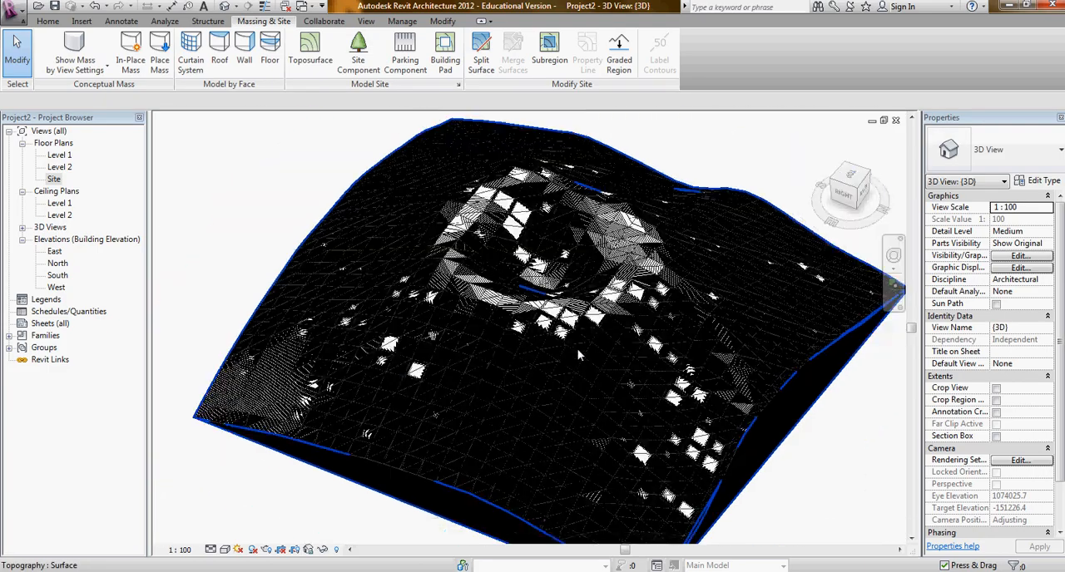
left_click(210, 550)
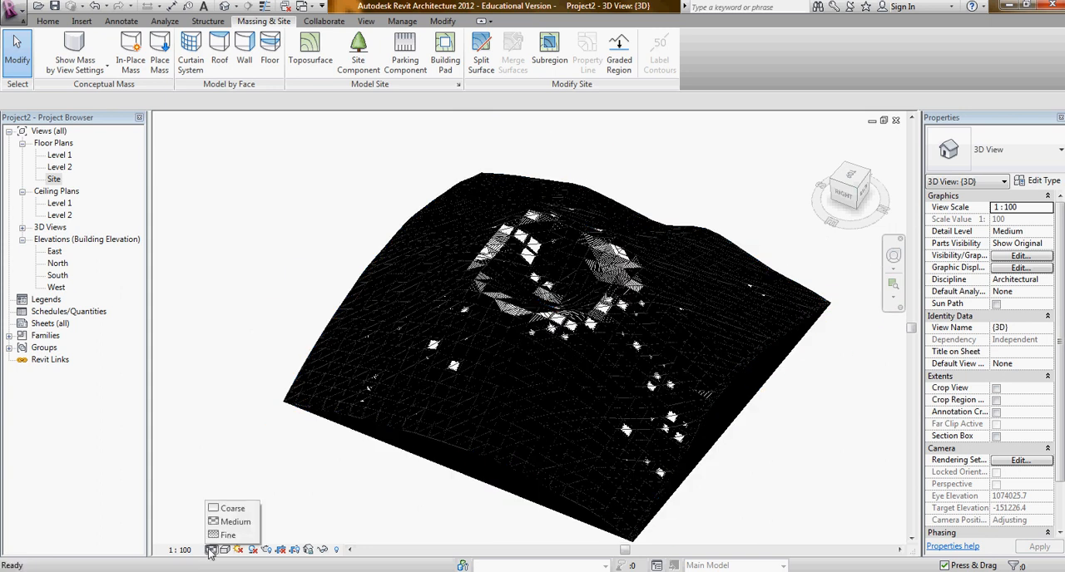
left_click(224, 505)
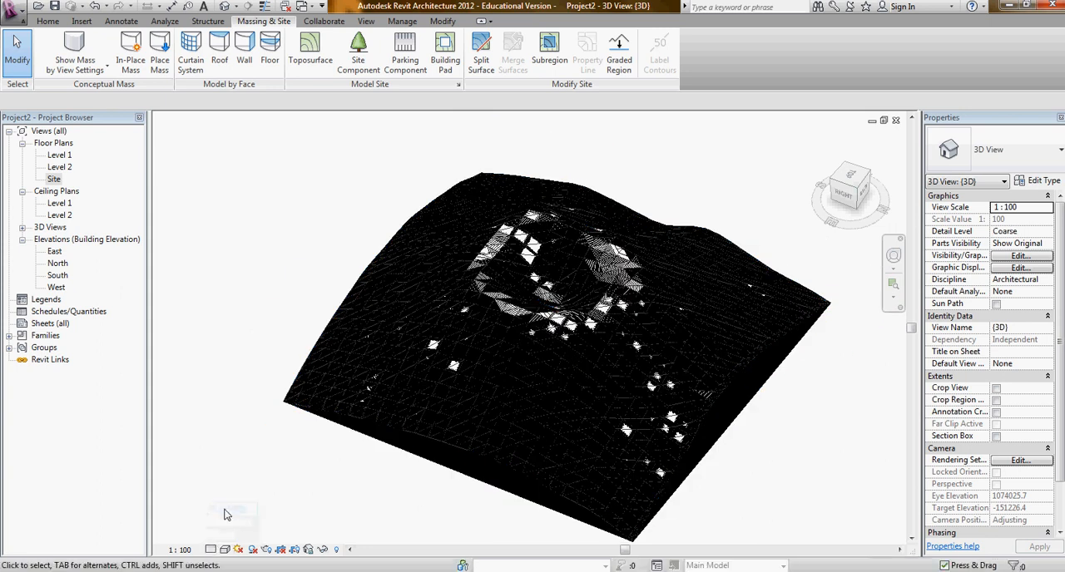
left_click(210, 549)
left_click(223, 535)
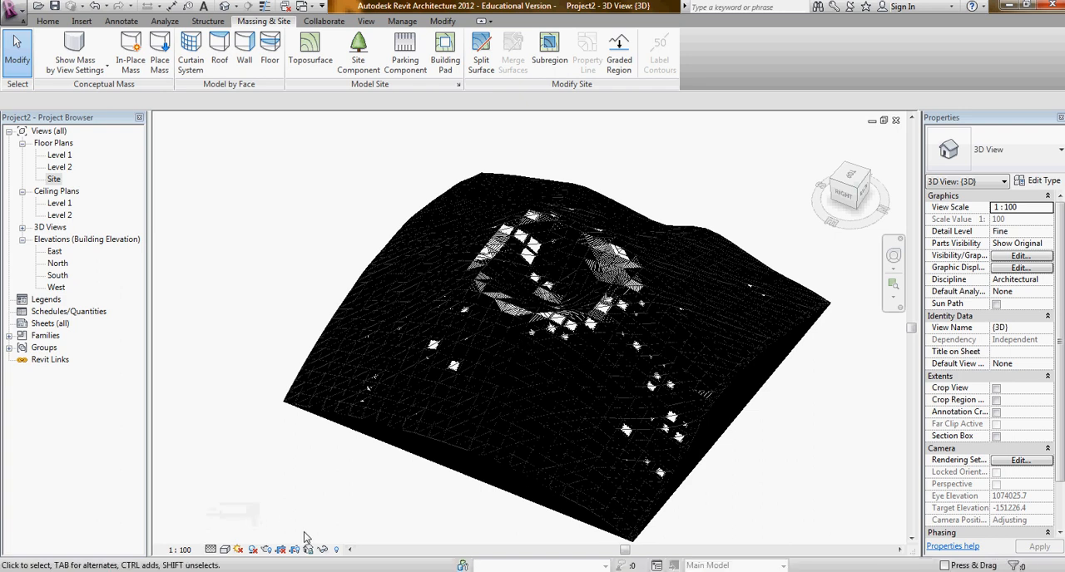
left_click(224, 550)
left_click(250, 505)
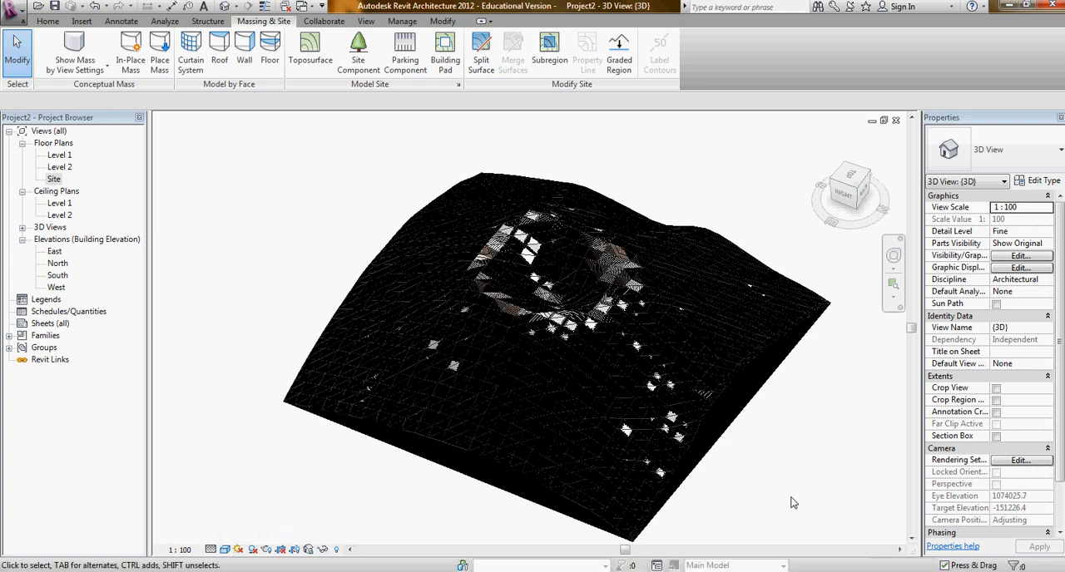
- View the toposurface from its left side and minimize Revit to return to the desktop
middle_click_drag(775, 508, 477, 405, "shift")
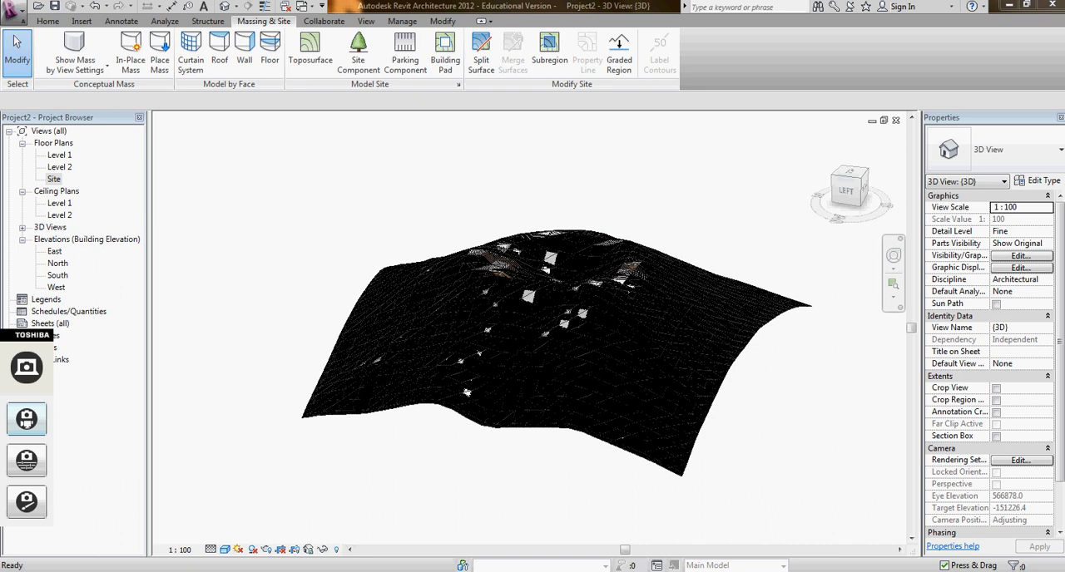
mouse_move(600, 571)
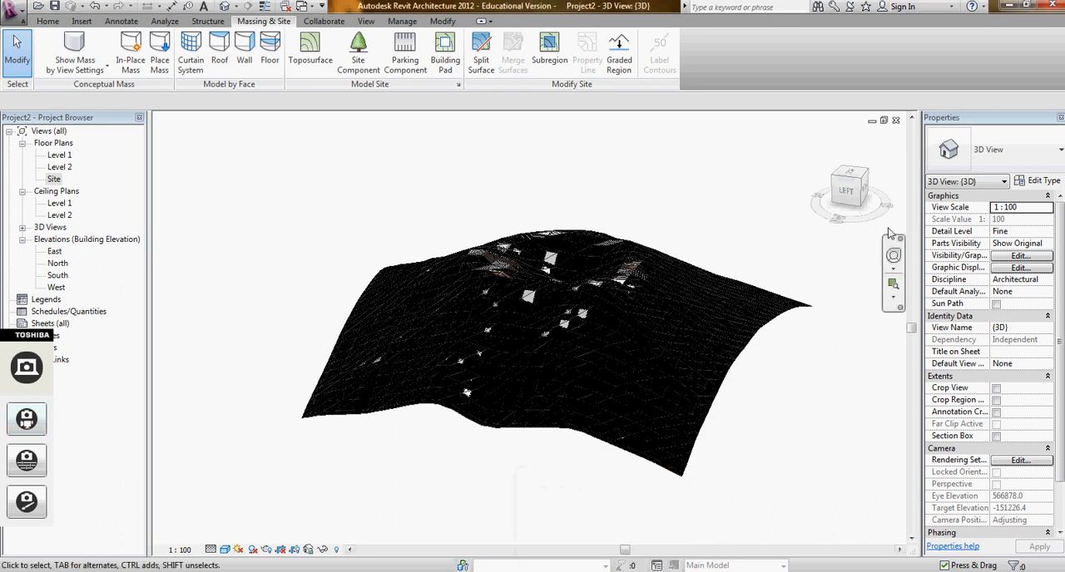
left_click(1009, 6)
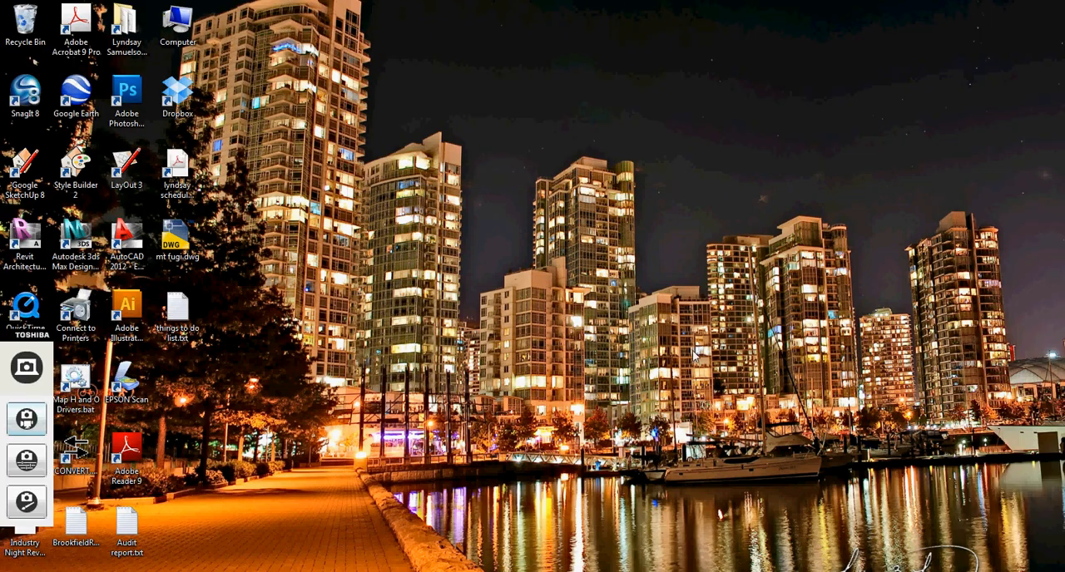